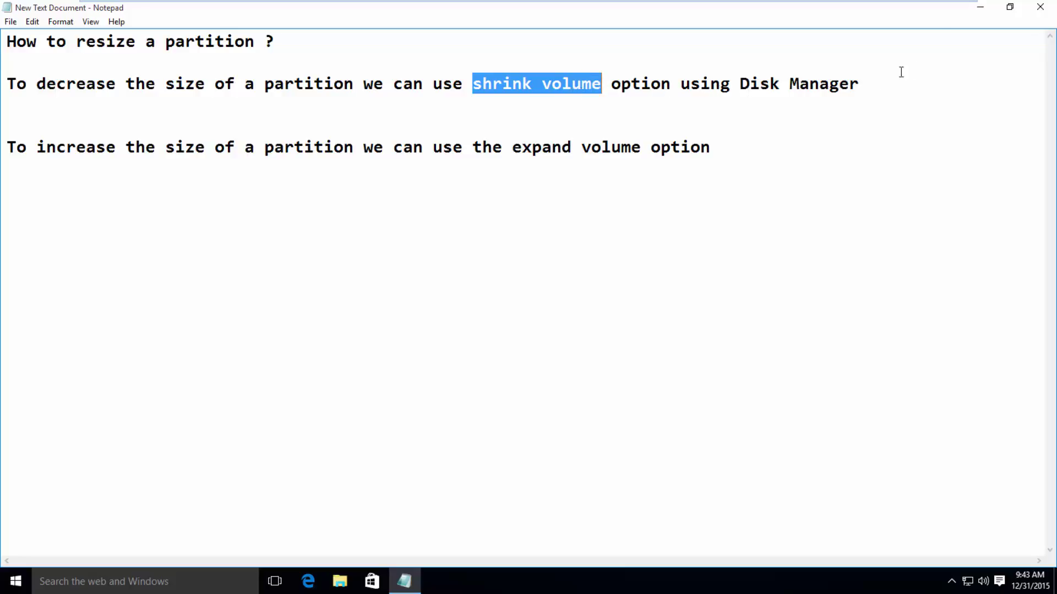
Open Computer Management for this PC, maximize its window and show Disk Management
click(980, 7)
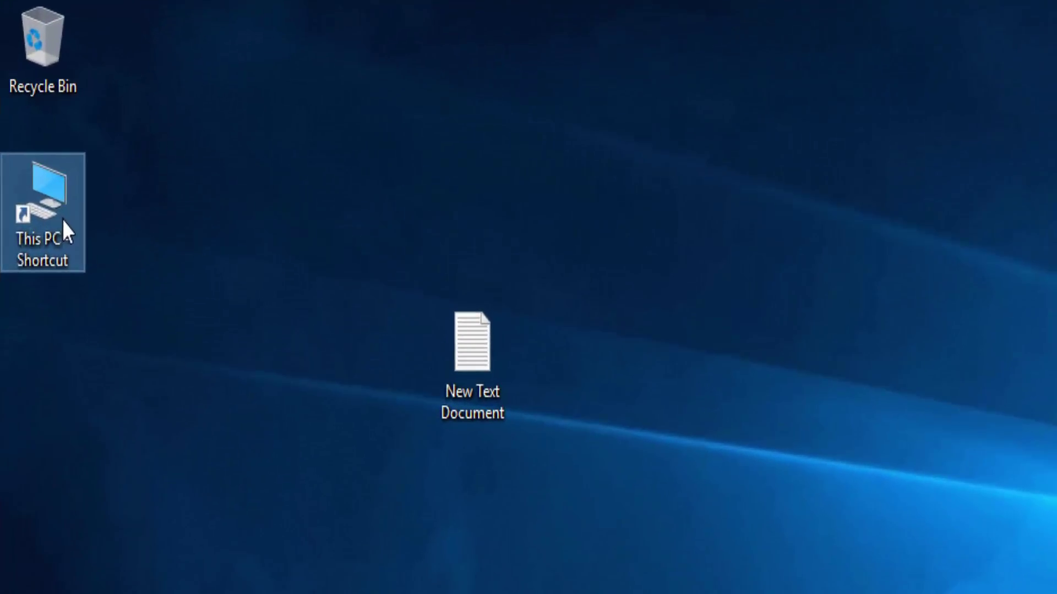
right_click(62, 219)
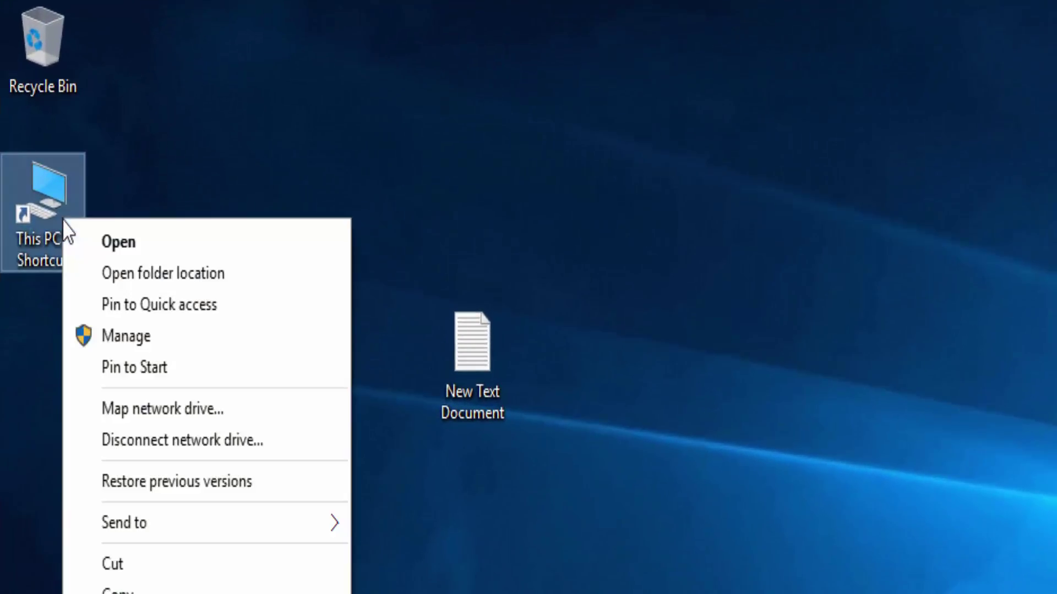
click(122, 330)
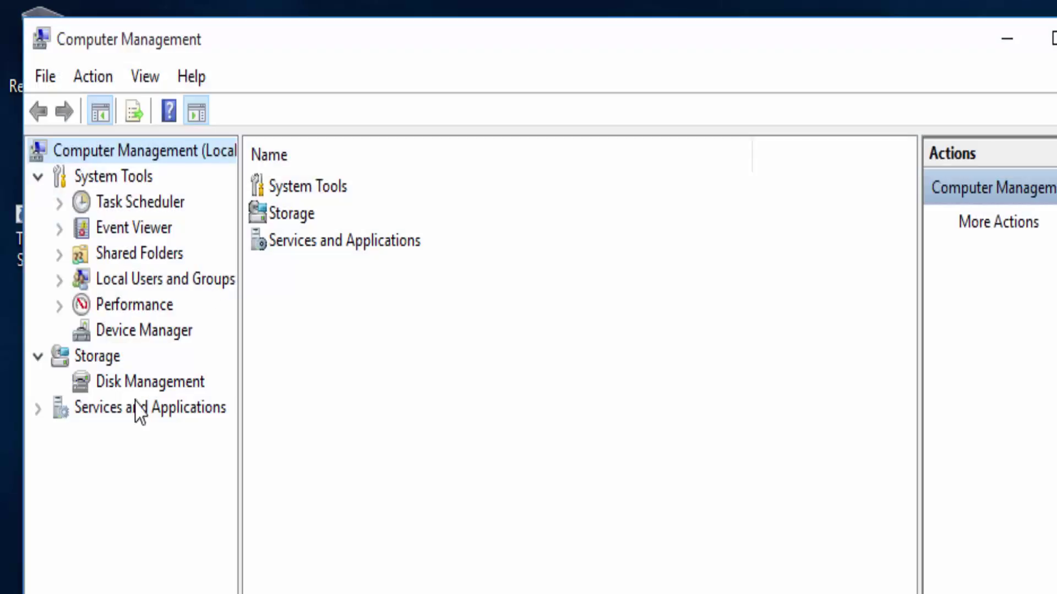
double_click(274, 52)
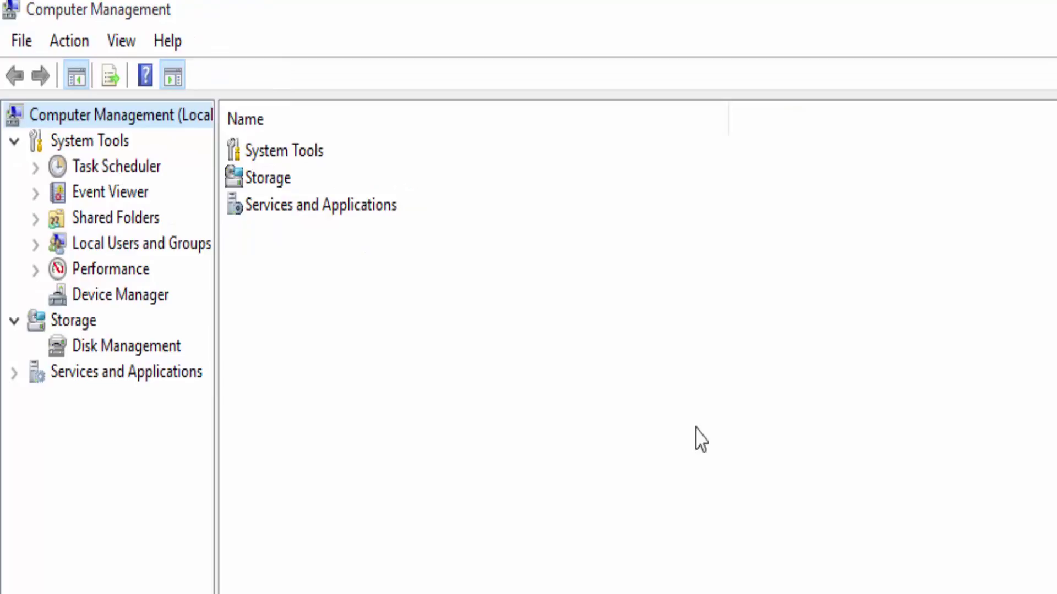
click(88, 348)
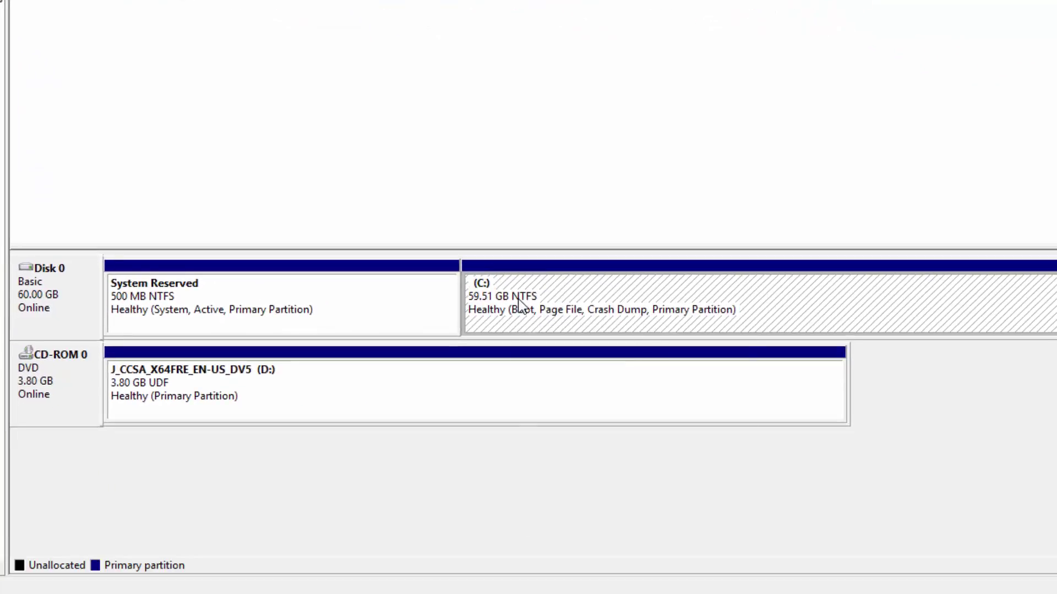
Shrink the C: volume on Disk 0 by 10000 MB
right_click(518, 299)
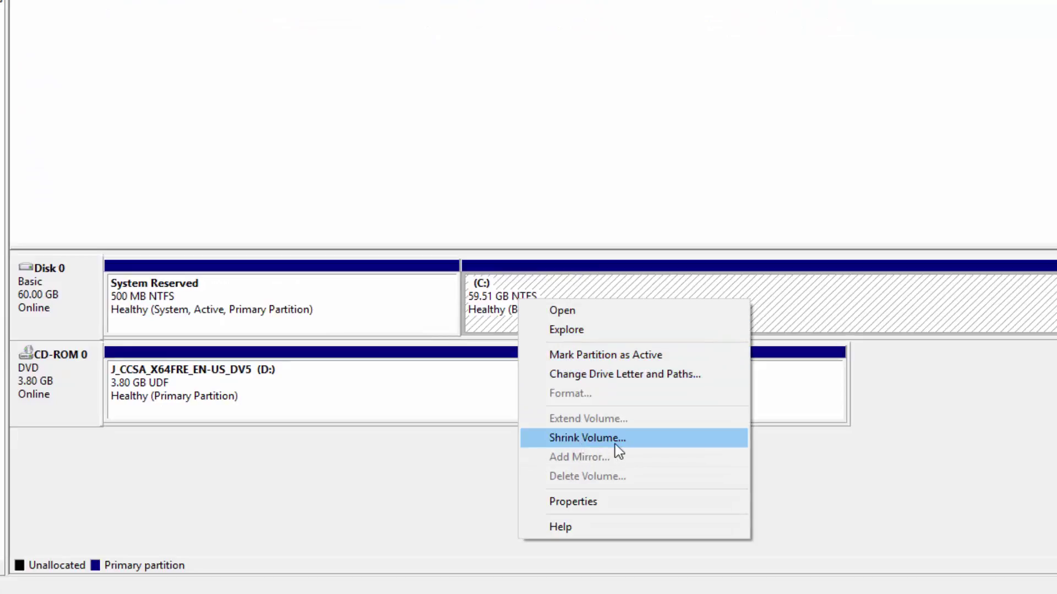
click(489, 302)
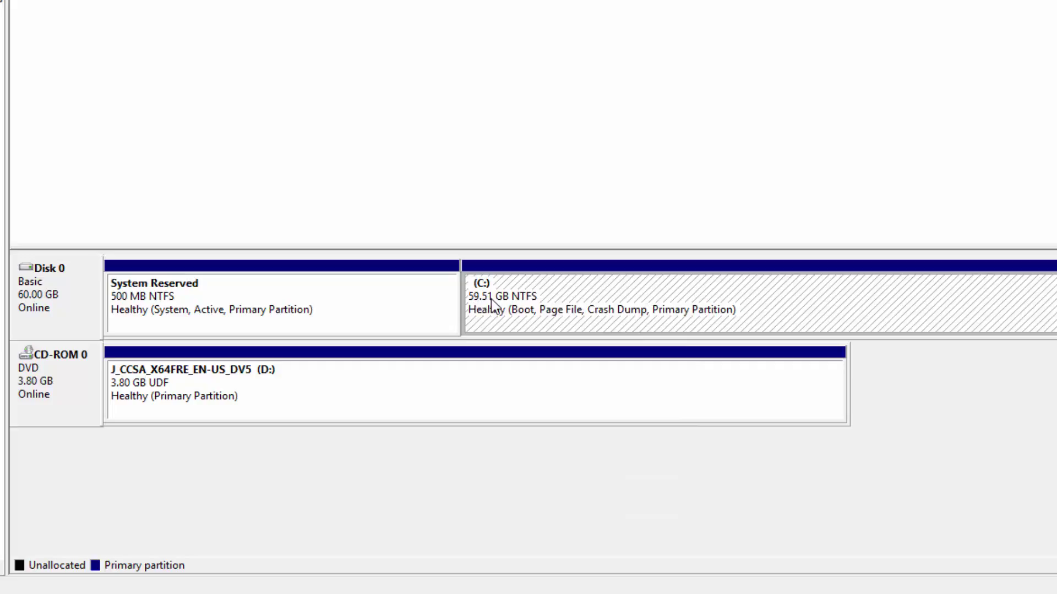
right_click(491, 300)
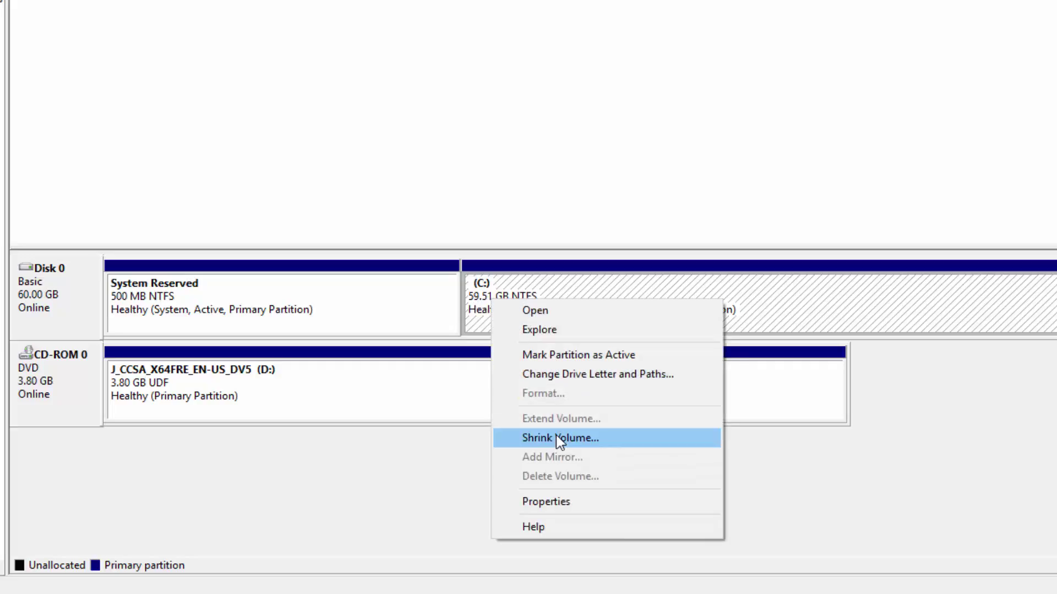
click(675, 448)
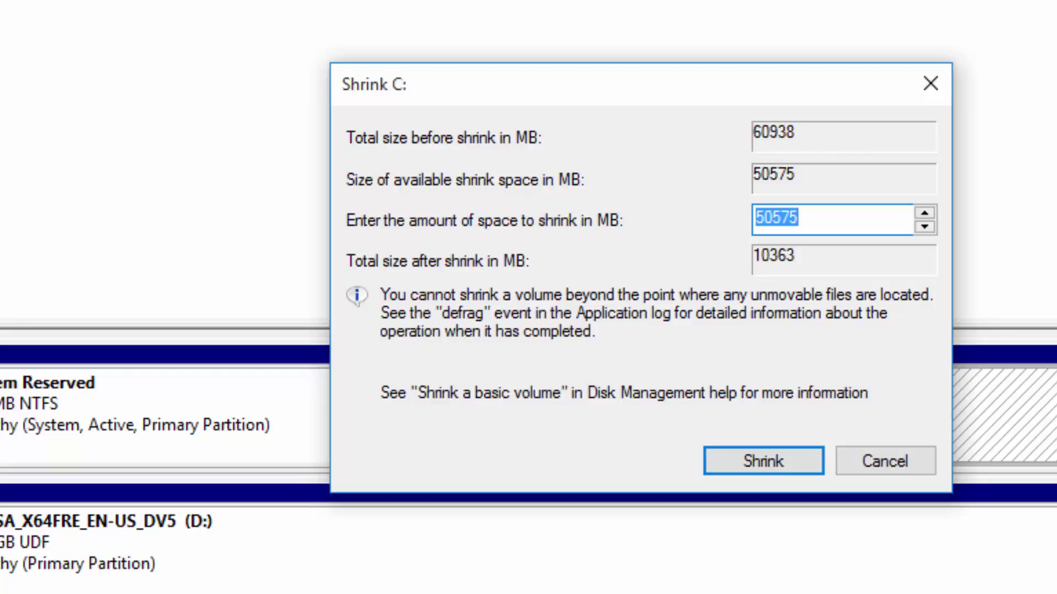
key(End)
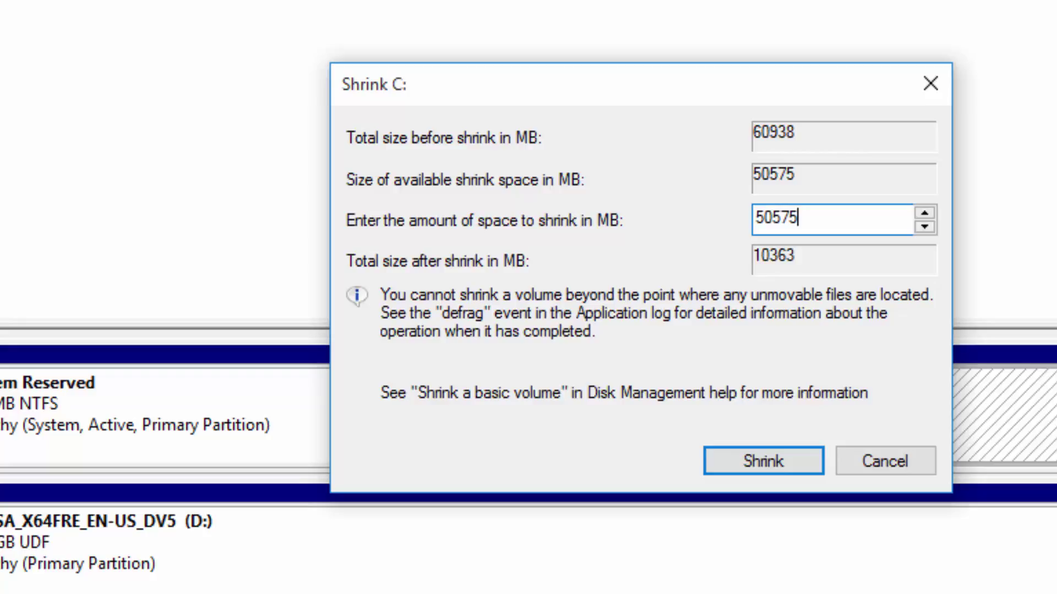
key(BackSpace)
key(BackSpace)
key(BackSpace)
key(BackSpace)
key(BackSpace)
text(10000)
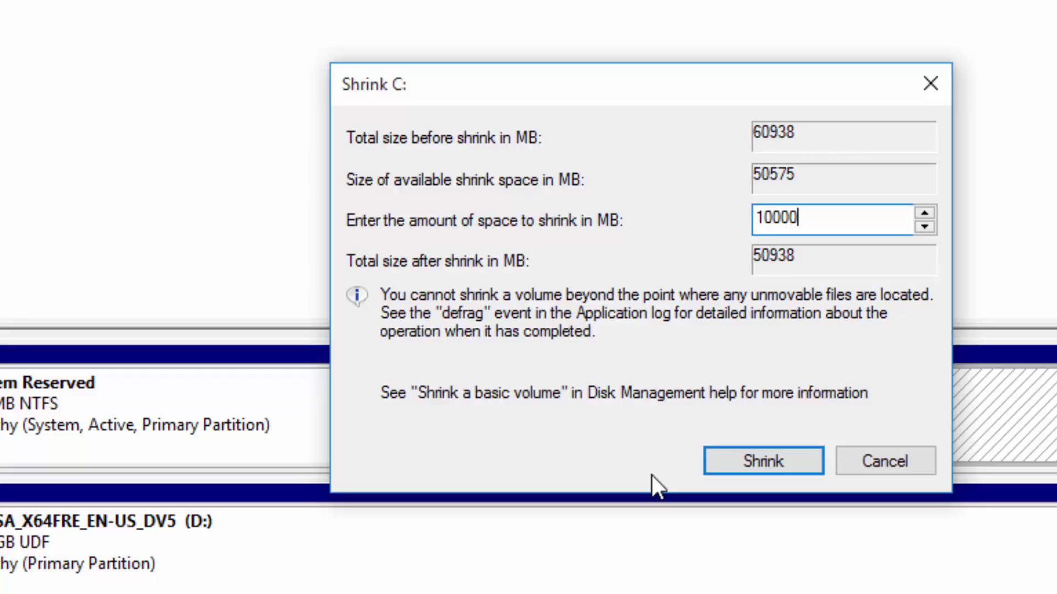
key(alt)
click(771, 465)
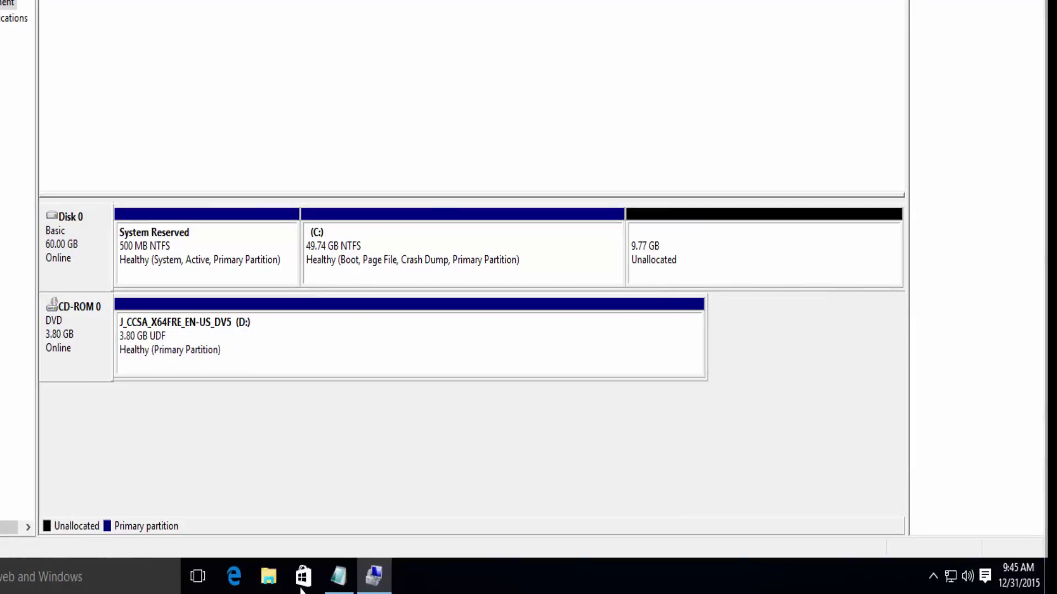
Examine the C: partition and the unallocated space on Disk 0, and the Notepad line about increasing a partition's size
click(560, 253)
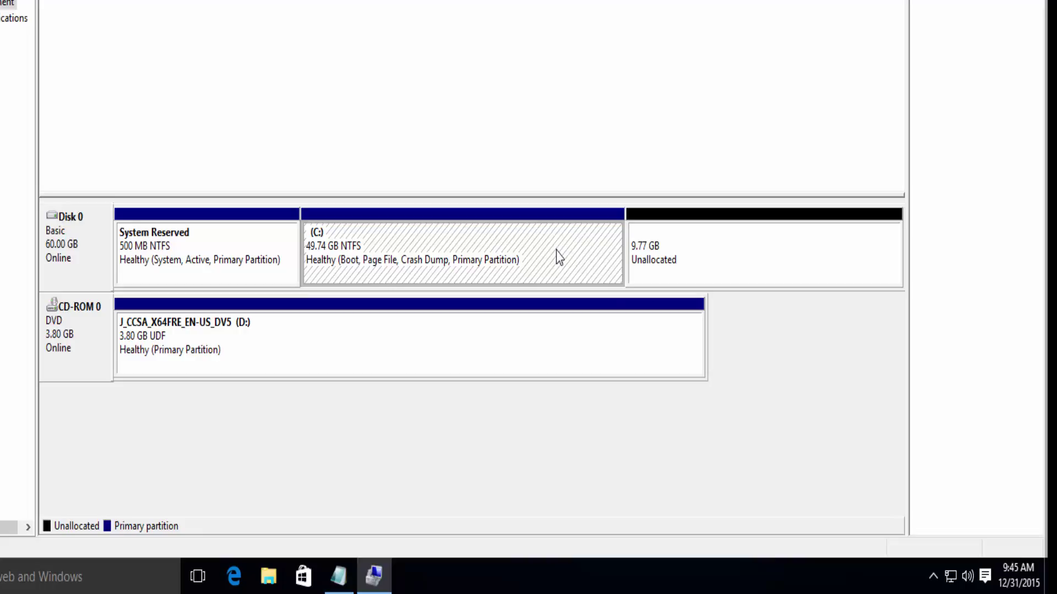
click(663, 260)
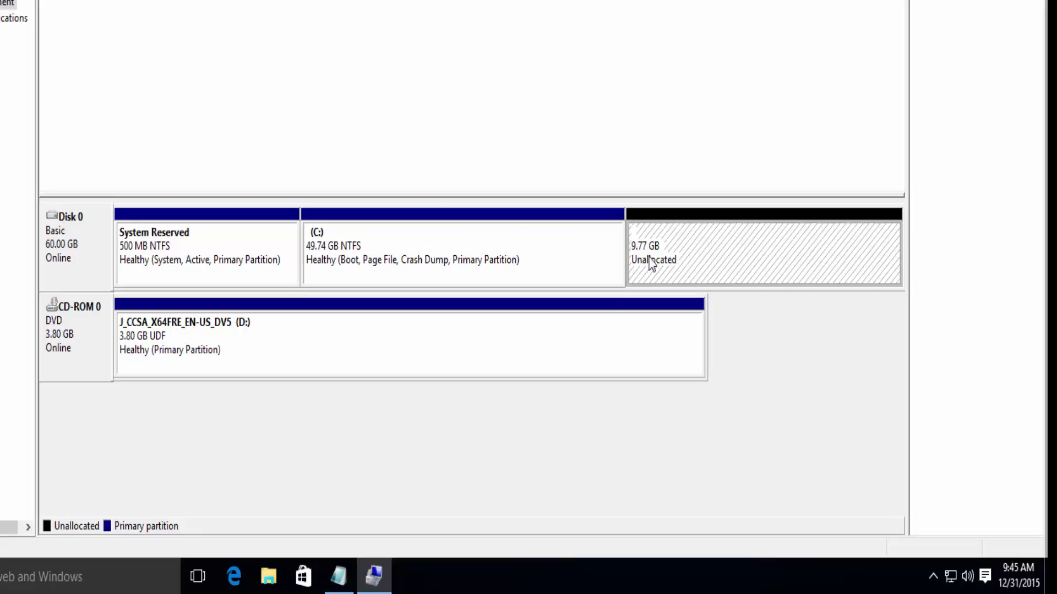
click(483, 256)
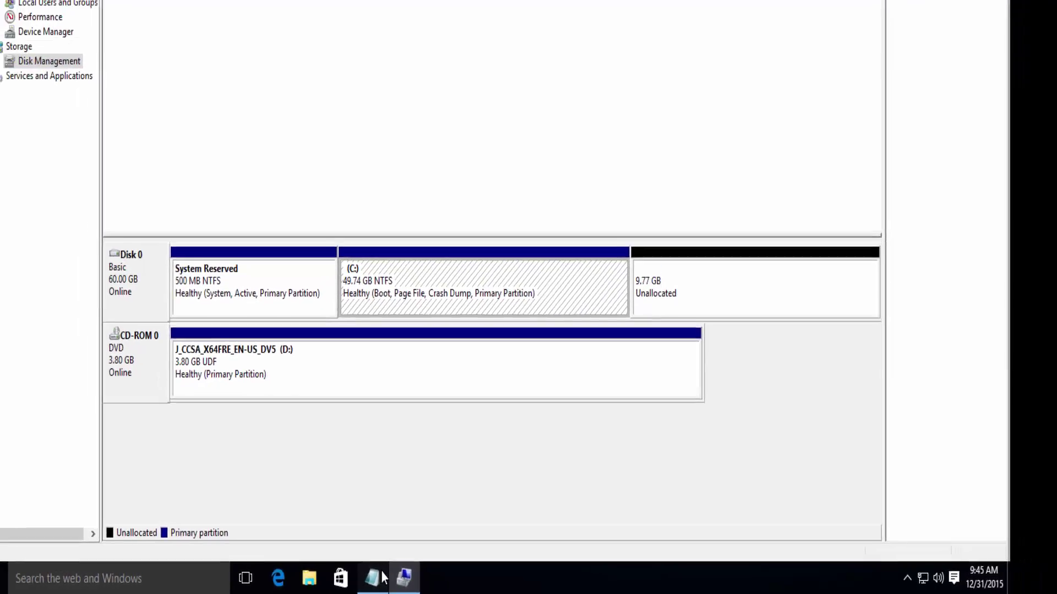
click(338, 576)
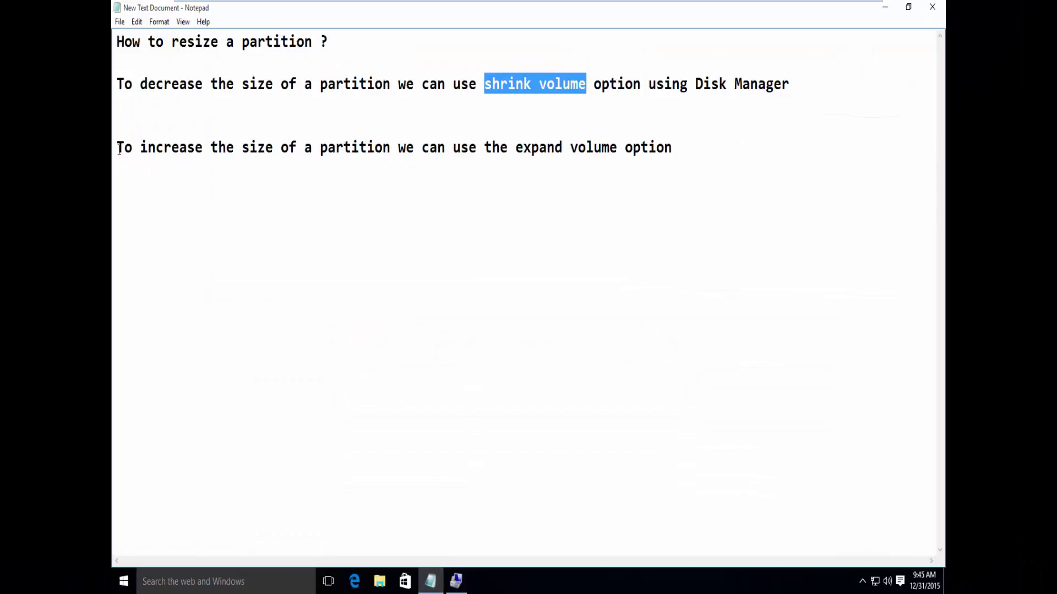
drag(140, 148, 679, 153)
click(600, 298)
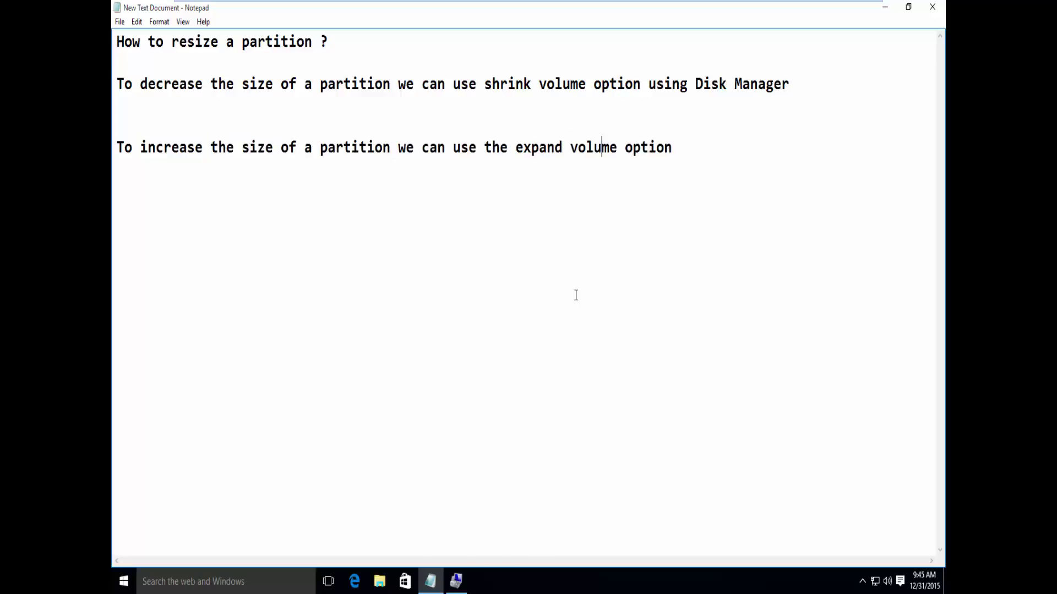
click(457, 582)
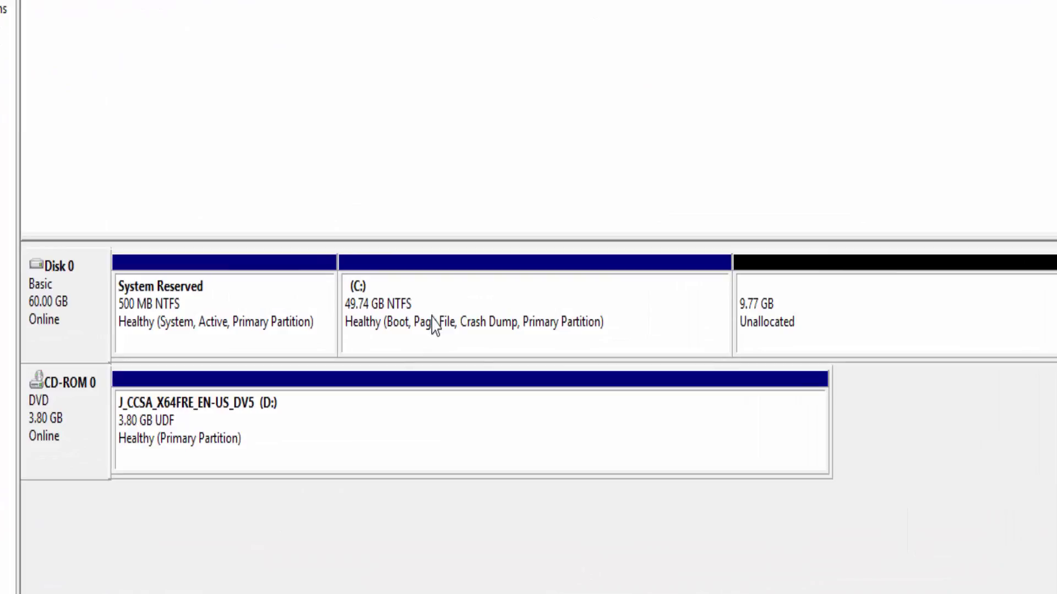
right_click(435, 326)
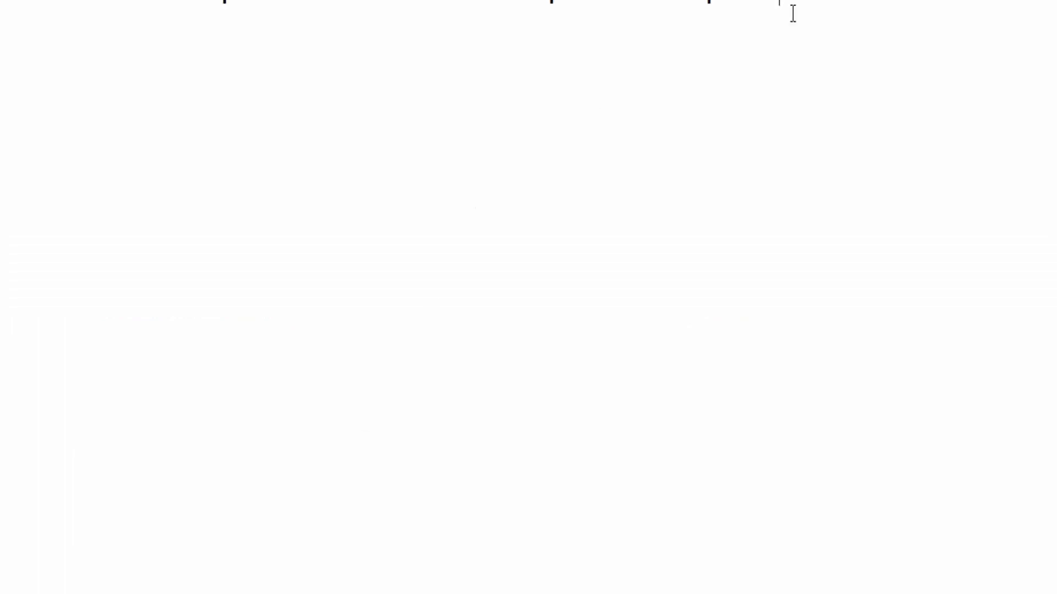
In Notepad, add "To expand volume your harddrive must have unallocated space.." after the expand volume sentence, with a line break after "your"
text(To )
text(expand vol)
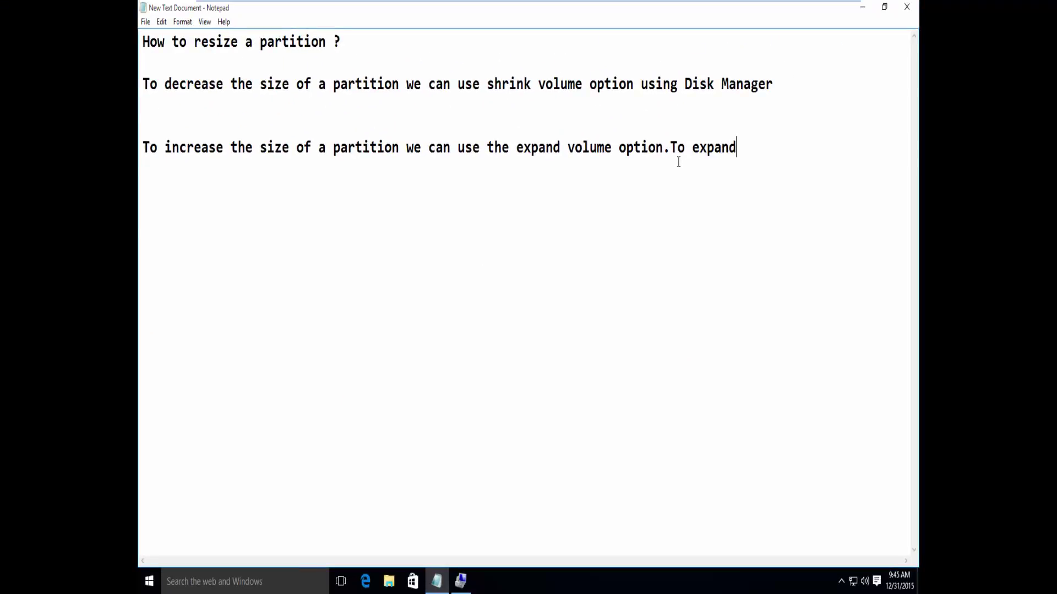
text(ume your)
key(Return)
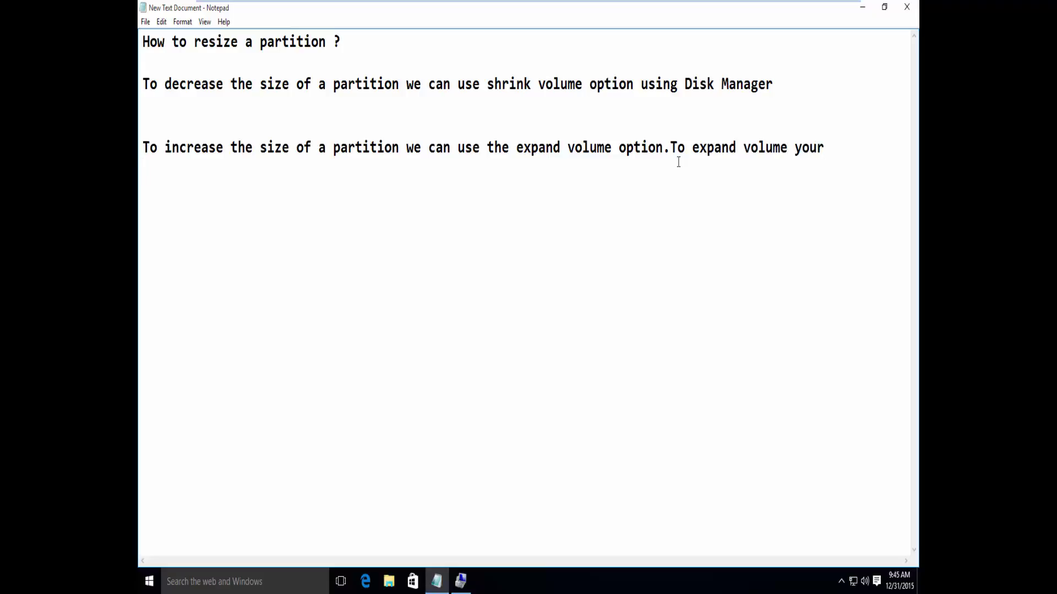
text(harddrive mu)
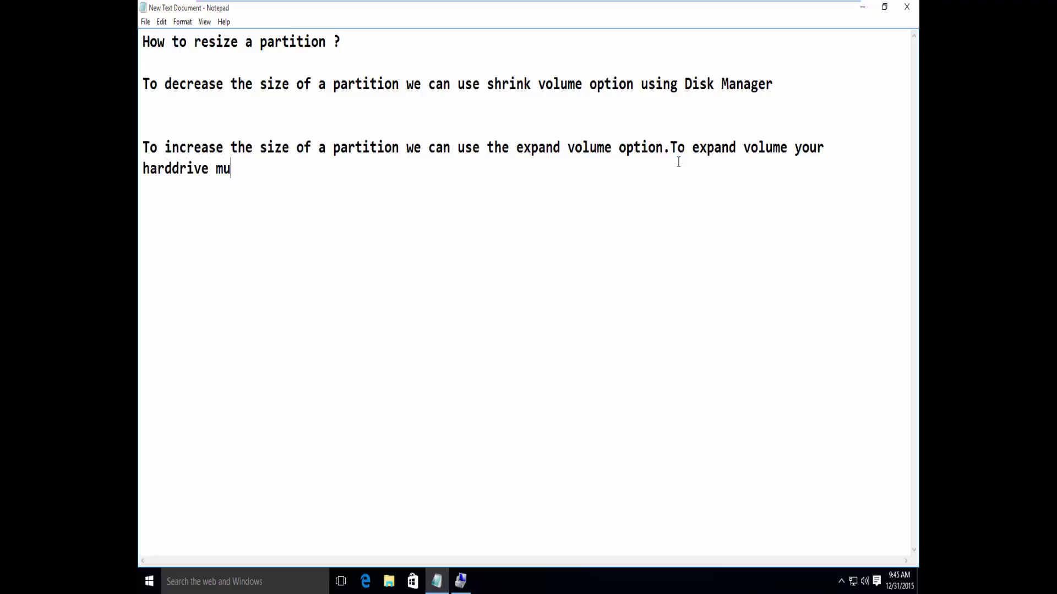
text(st have unall)
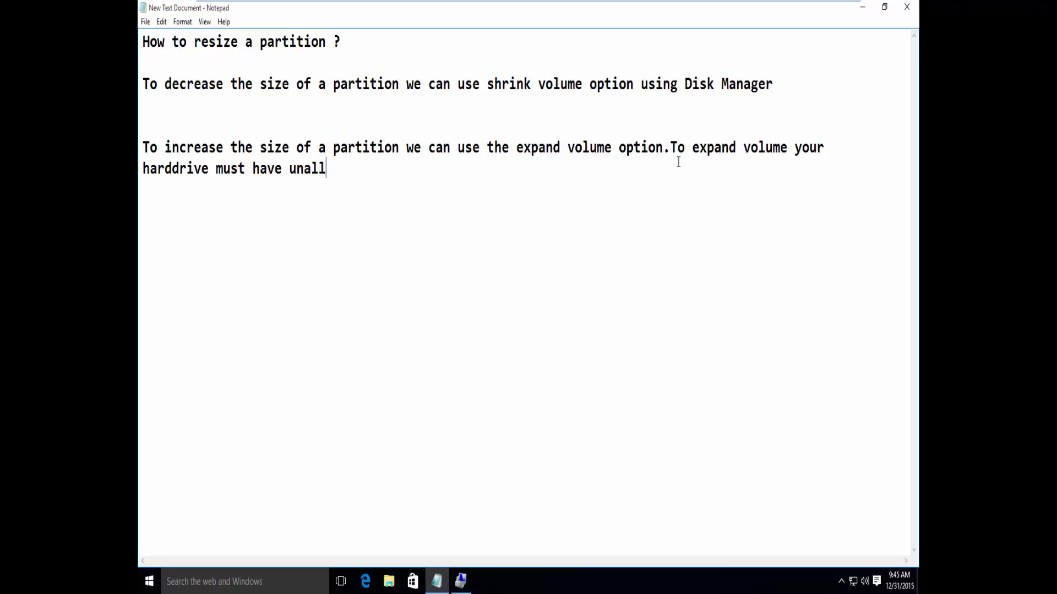
text(ocated s)
text(pace)
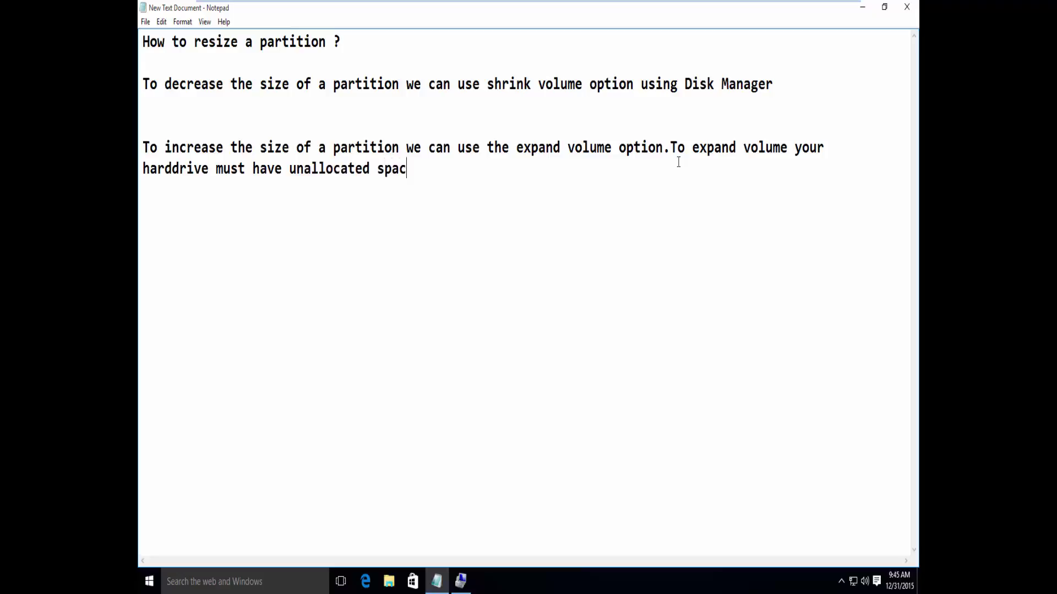
text(..)
Return to Disk Management and extend the C: volume by 5048 MB of the unallocated space on Disk 0
click(863, 7)
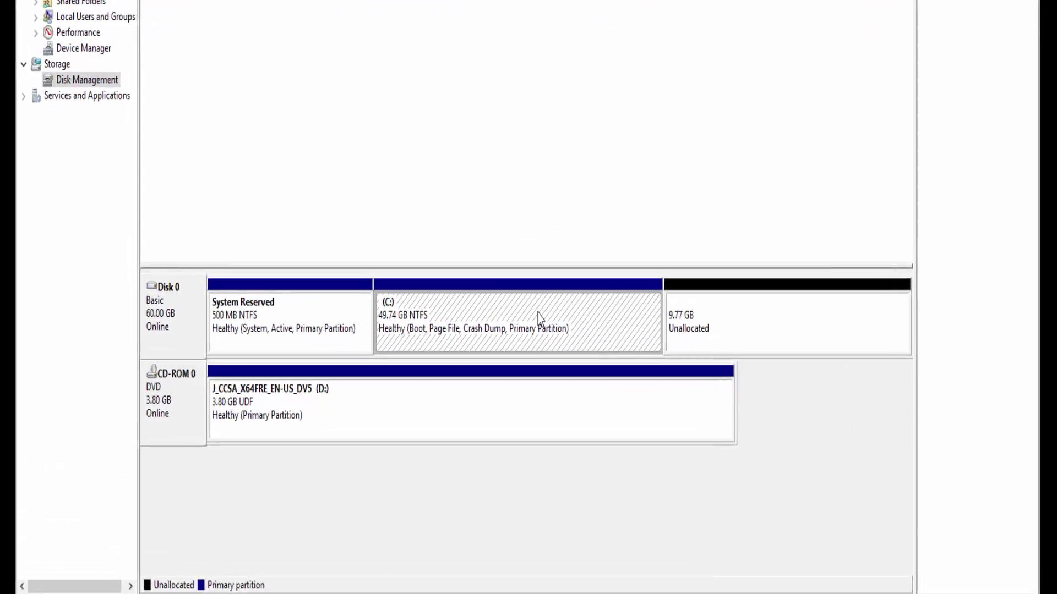
right_click(537, 340)
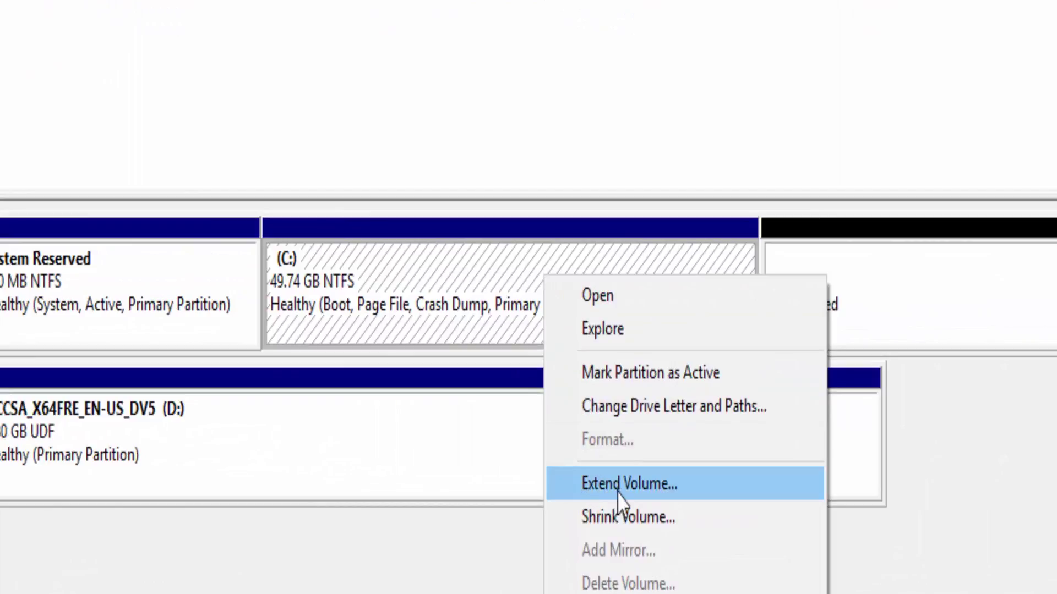
click(695, 487)
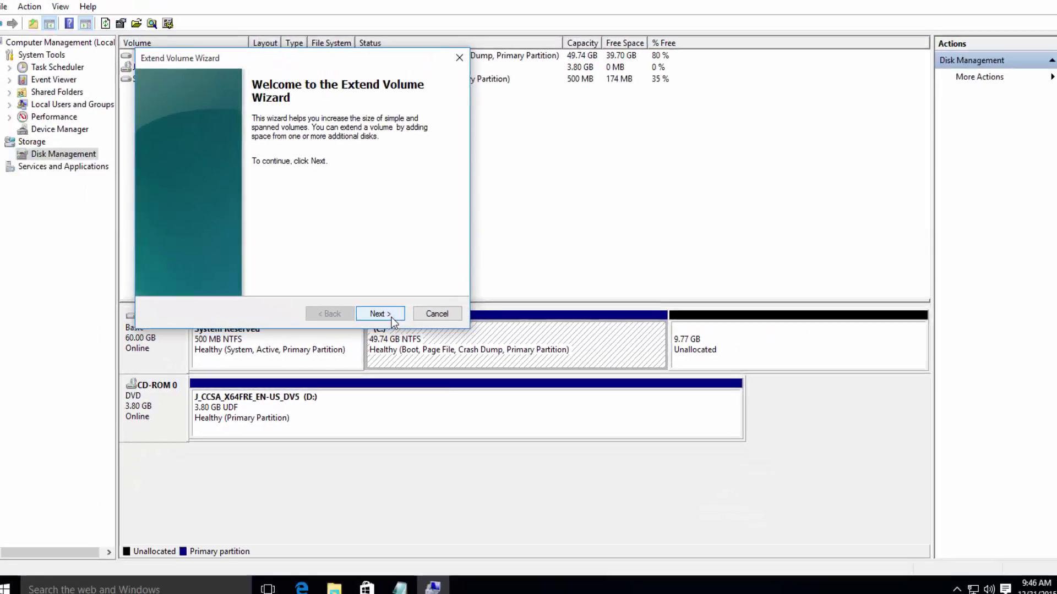
click(347, 272)
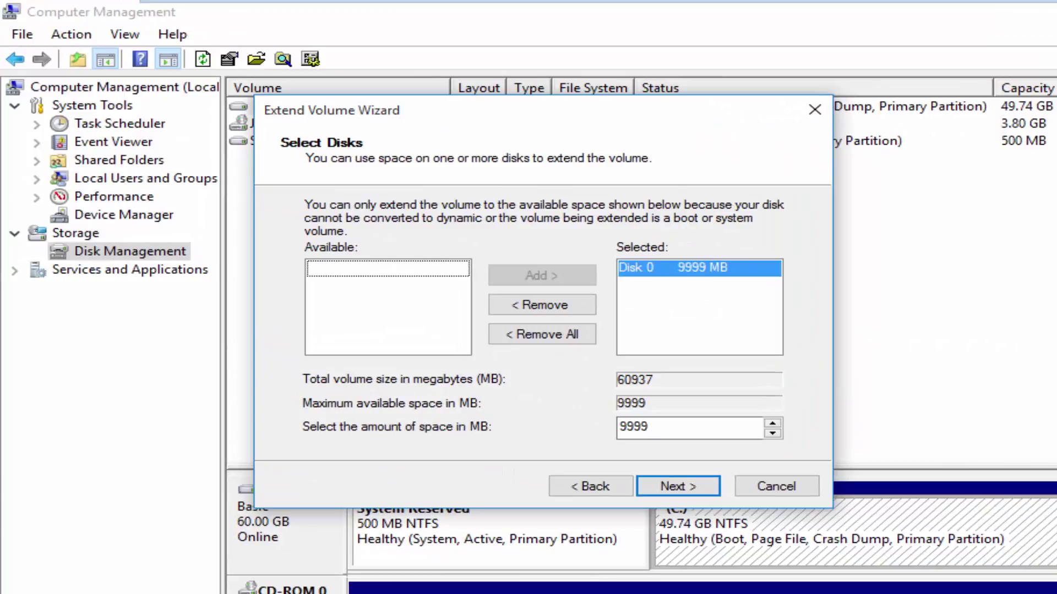
drag(663, 434, 604, 428)
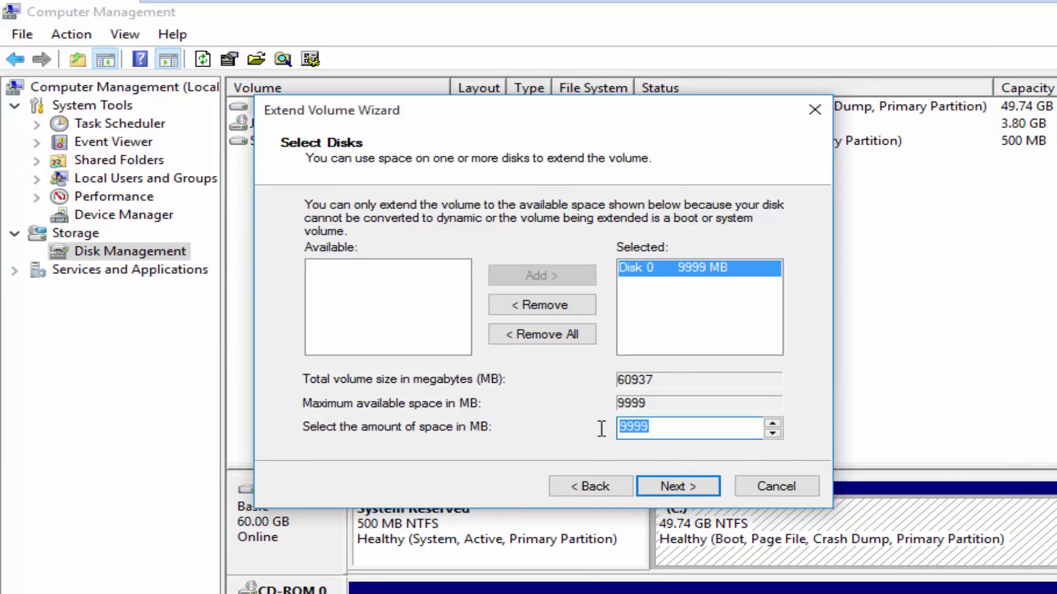
text(5048)
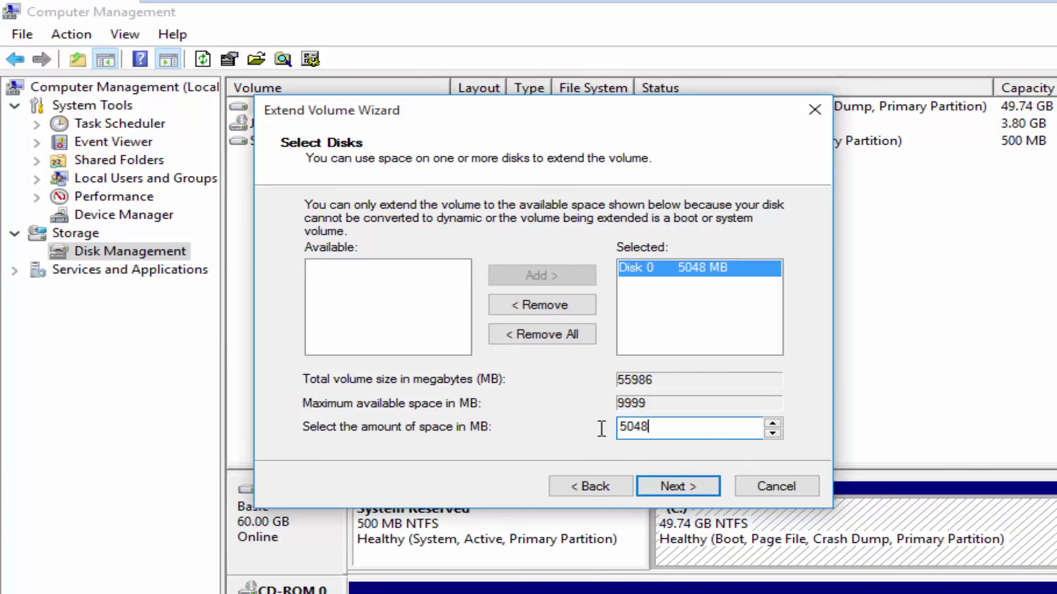
click(672, 488)
click(673, 488)
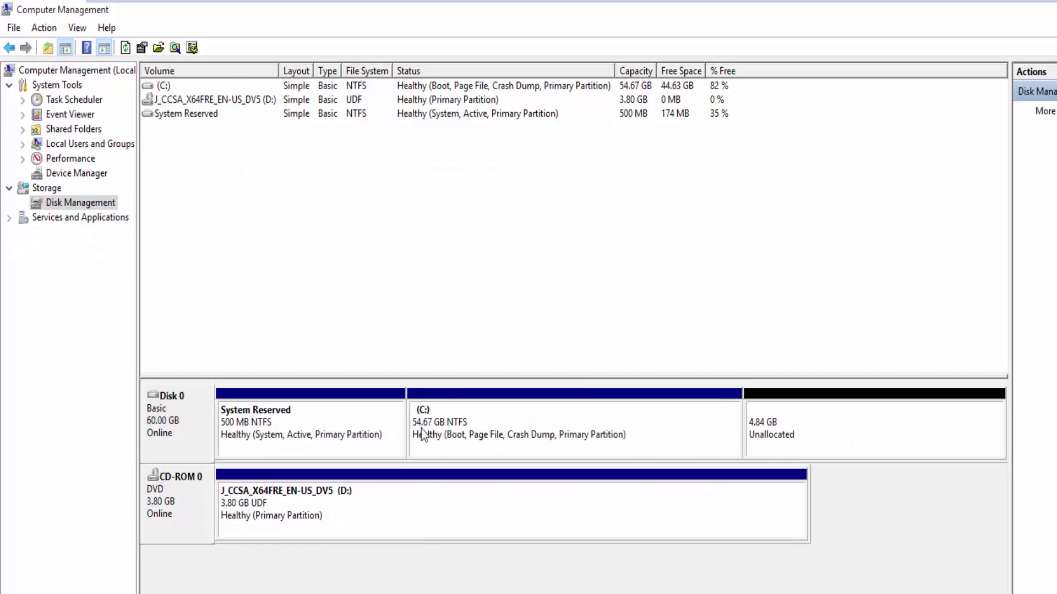
Switch to Notepad and change "expand volume option" to "extend volume option" in the line about increasing a partition
key(alt+Tab)
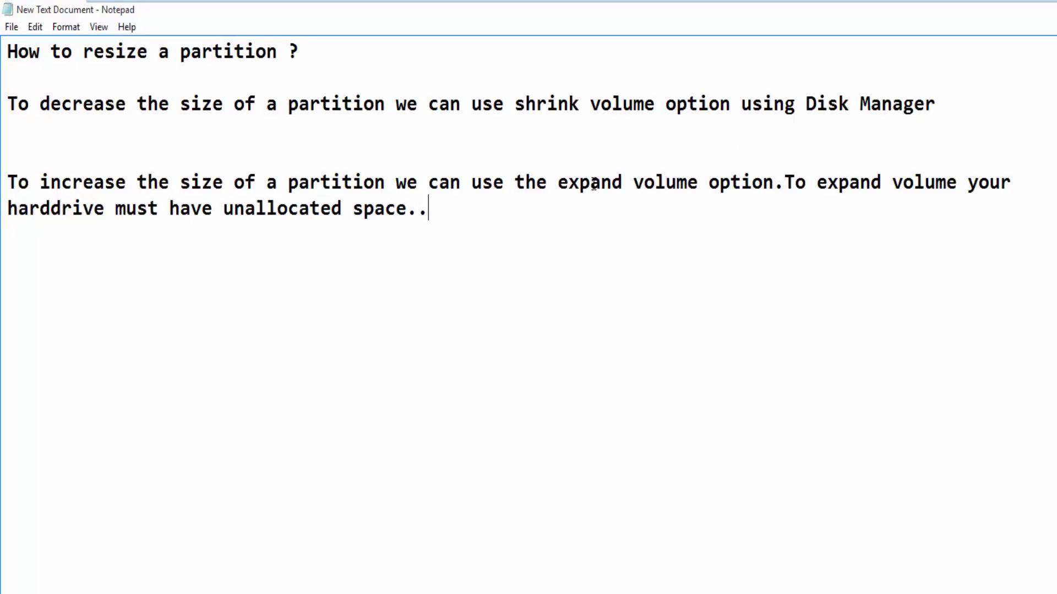
drag(579, 184, 620, 183)
text(tend)
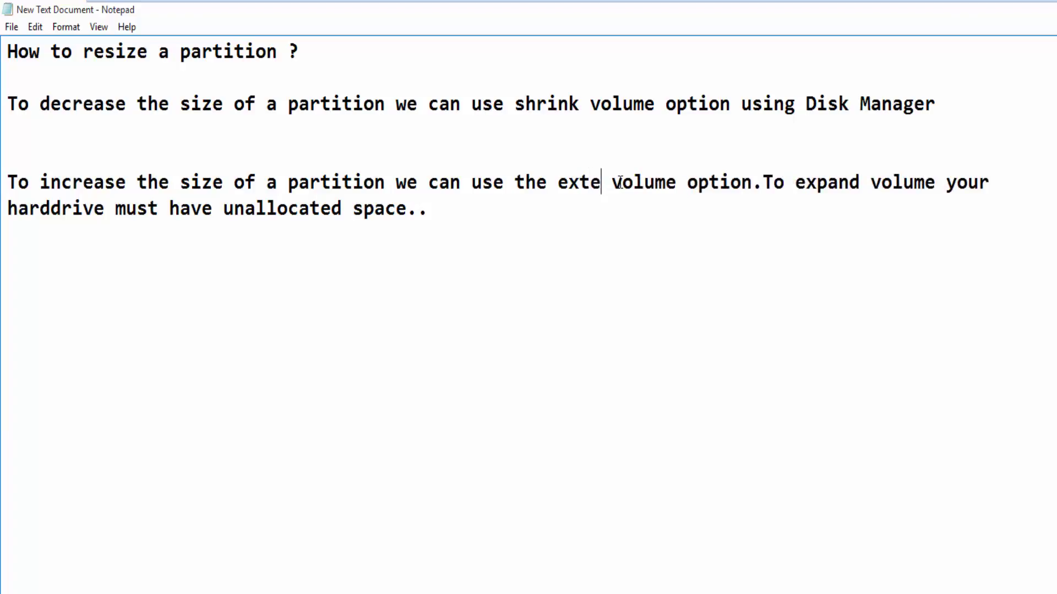
Add the line "To create new partition just follow the step" below the text about extending a volume, leaving blank lines between them
click(472, 234)
key(Return)
key(Return)
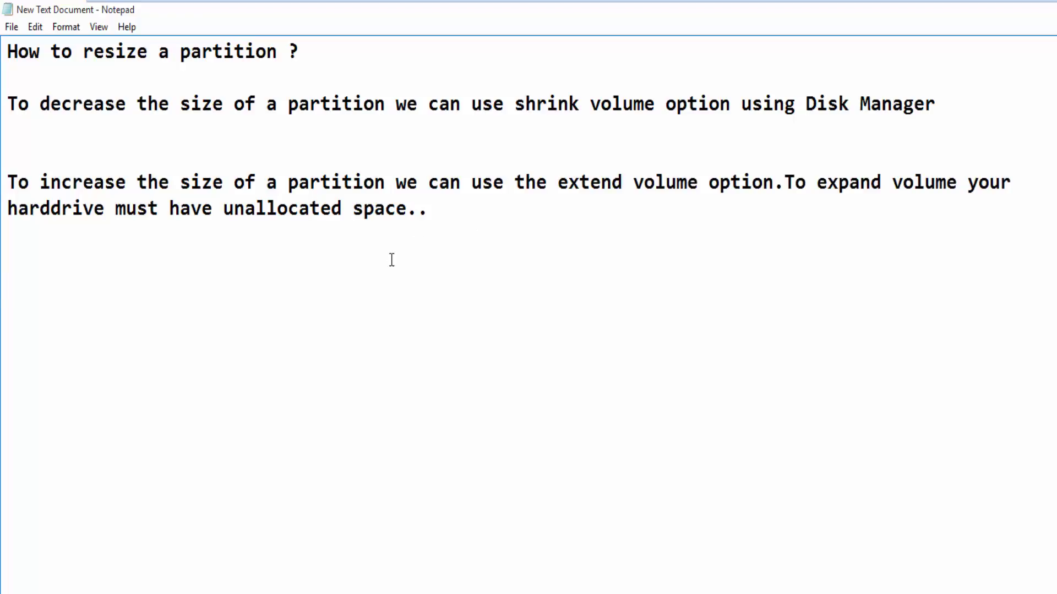
text(To create new partitio)
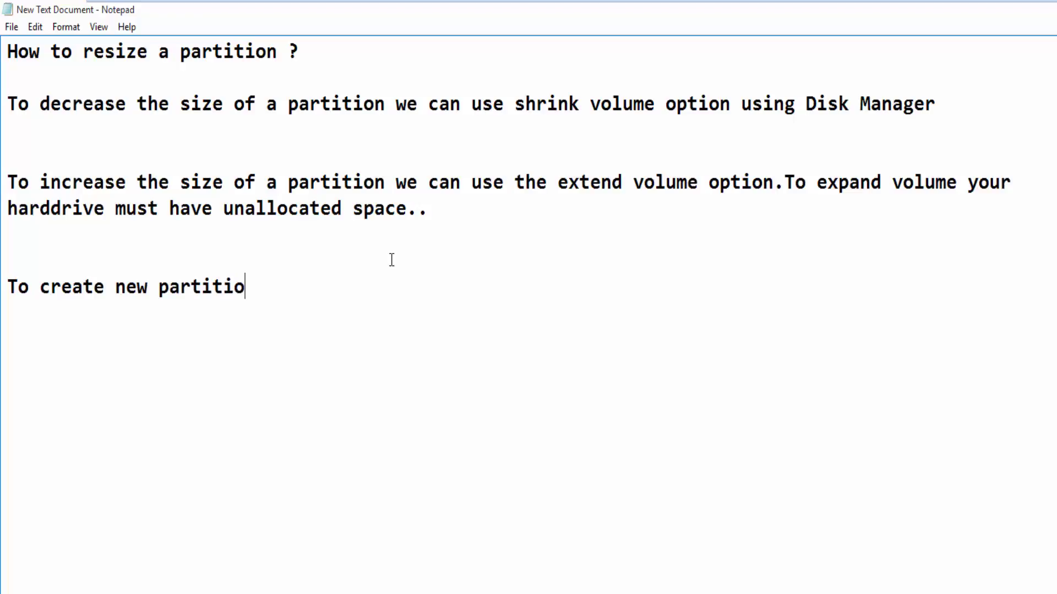
text(n just f)
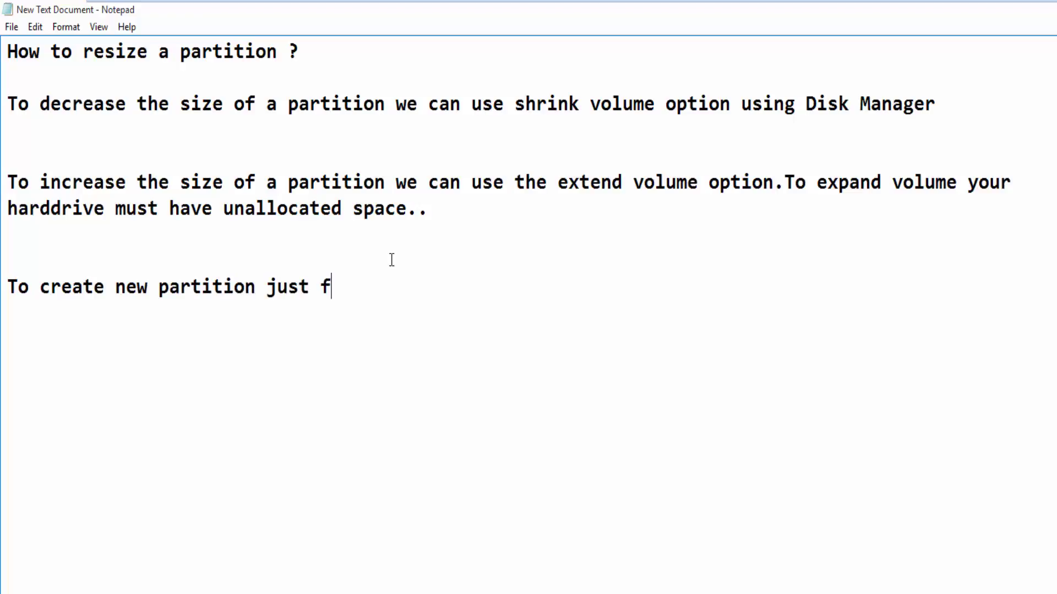
text(ollow )
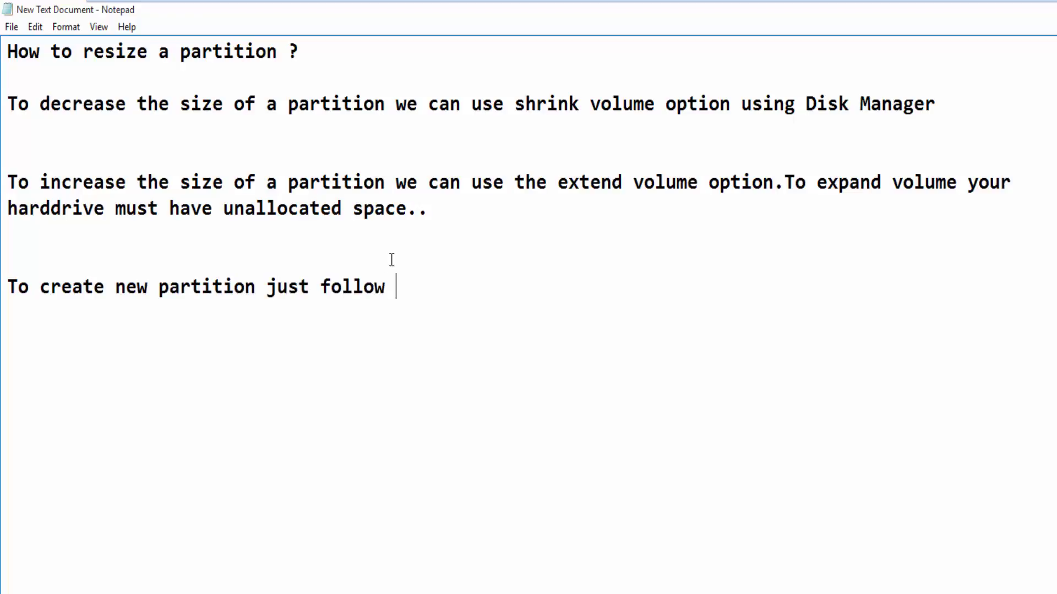
text(the step)
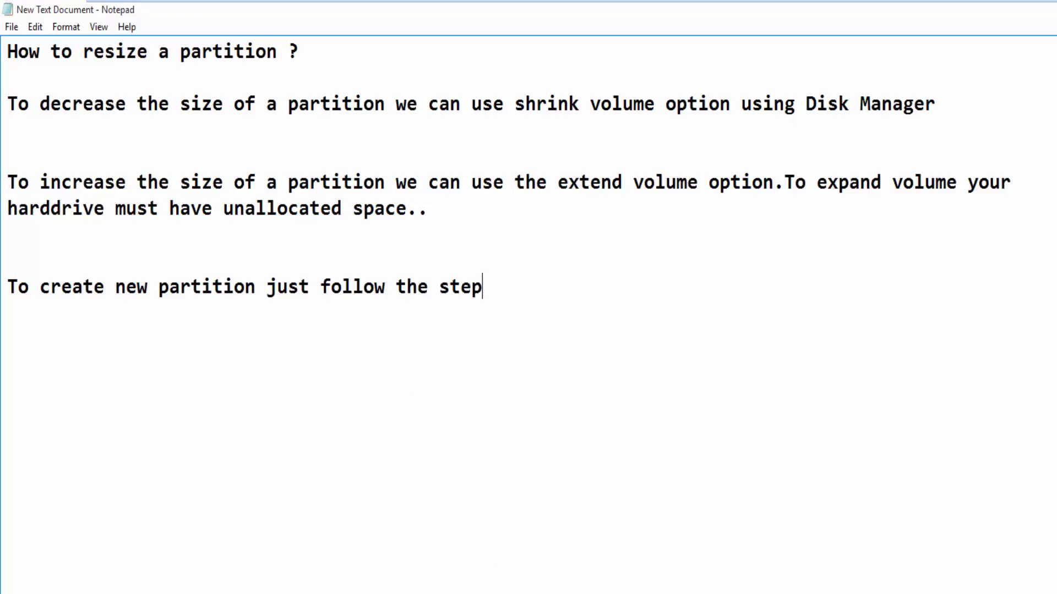
Switch to Disk Management and start a new simple volume in Disk 0's unallocated space with a size of 2048 MB
key(alt+Tab)
click(777, 424)
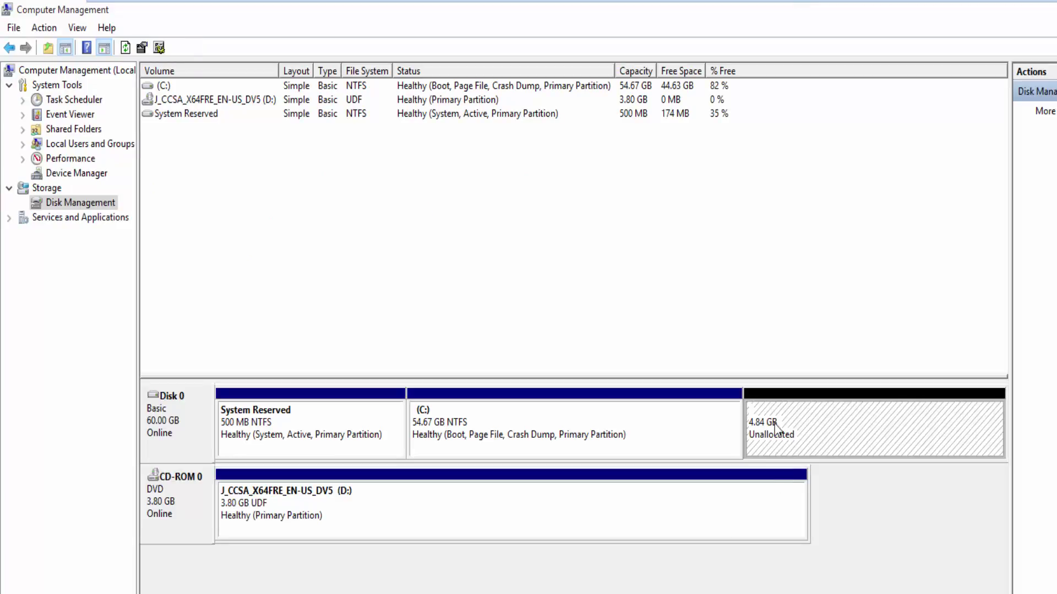
right_click(798, 421)
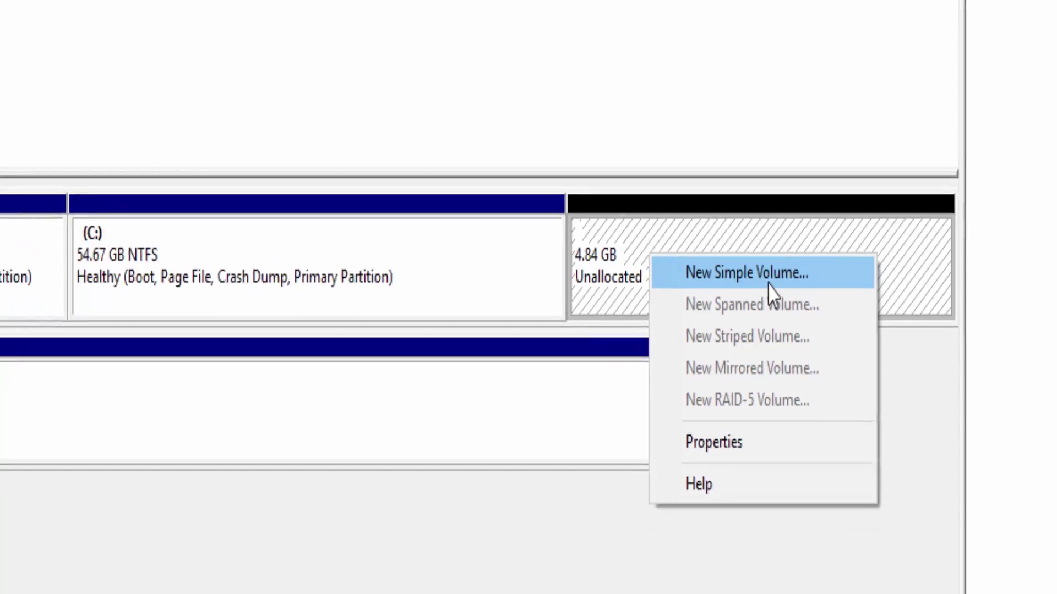
click(753, 255)
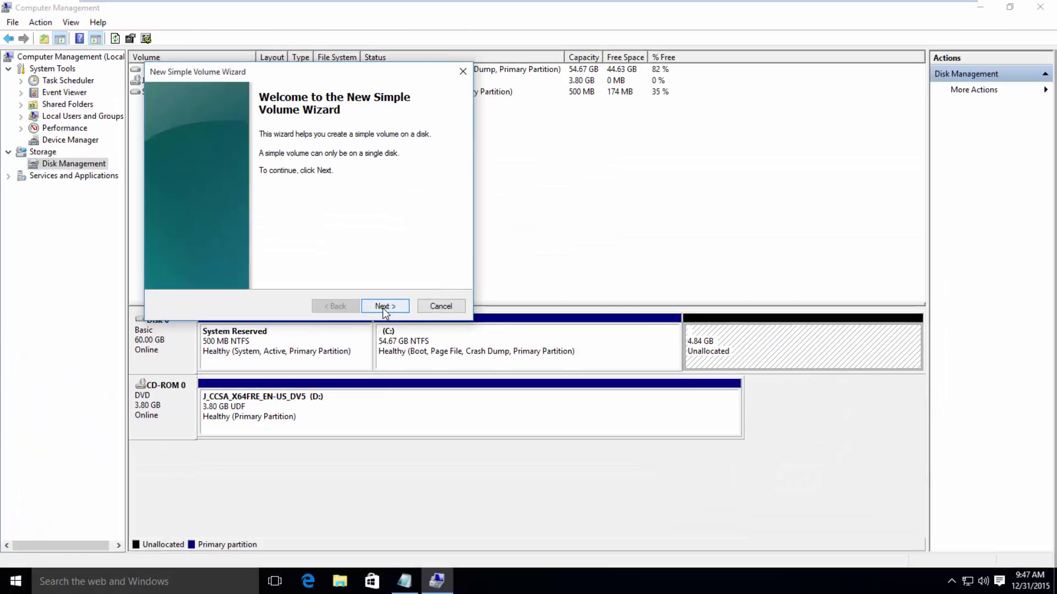
click(382, 306)
text(2048)
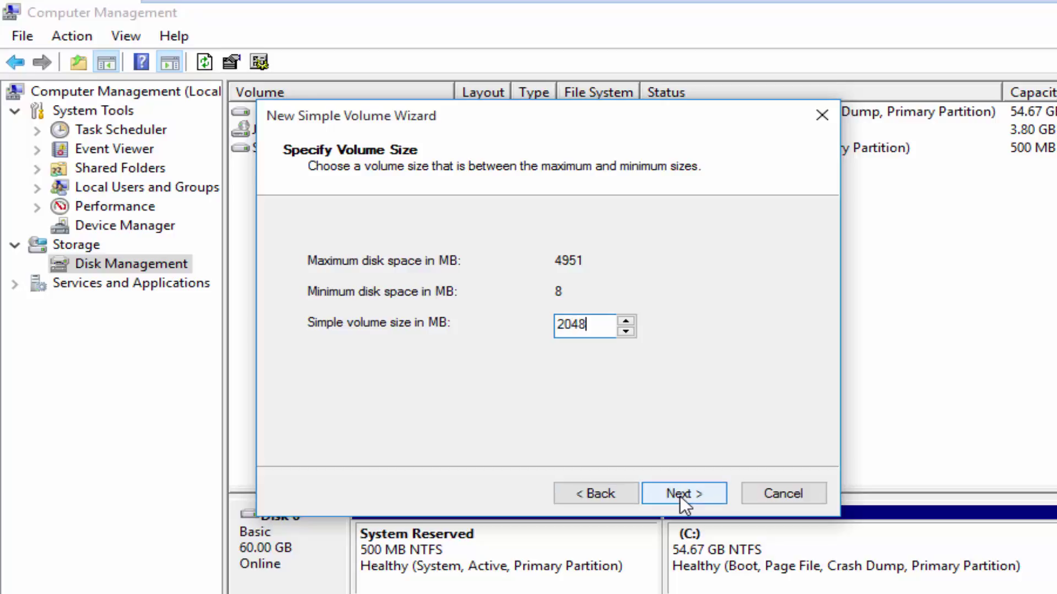
click(713, 492)
Assign drive letter O to the new volume and create it with the default NTFS quick format settings
click(654, 262)
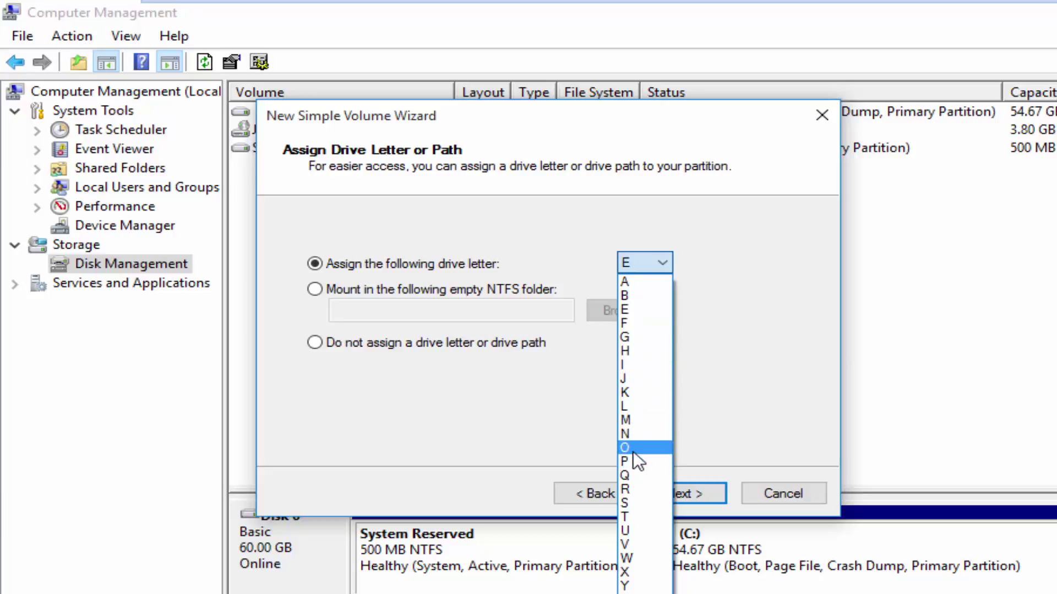
click(633, 450)
click(679, 496)
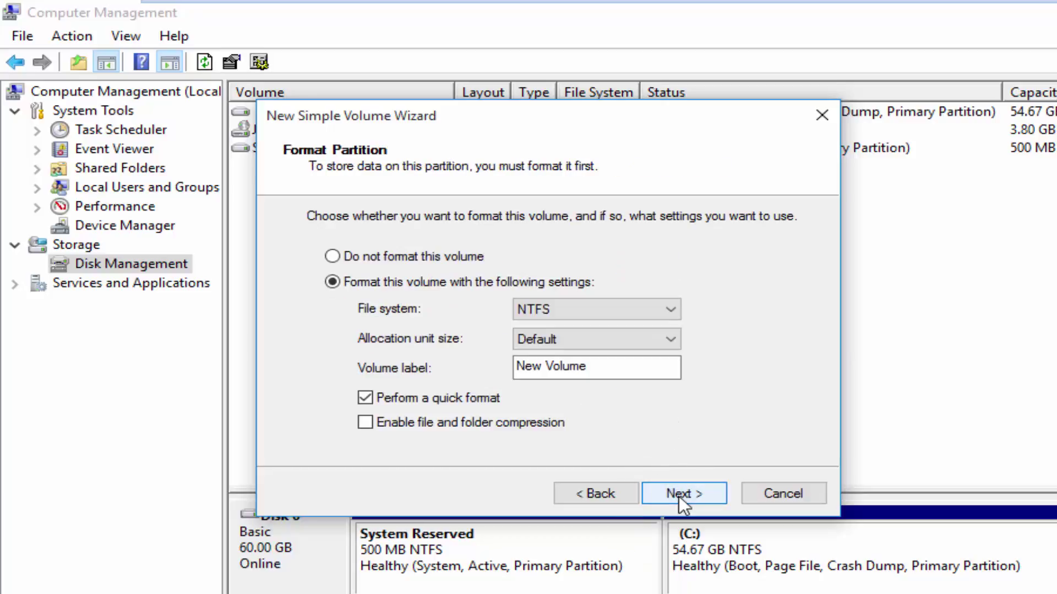
click(678, 497)
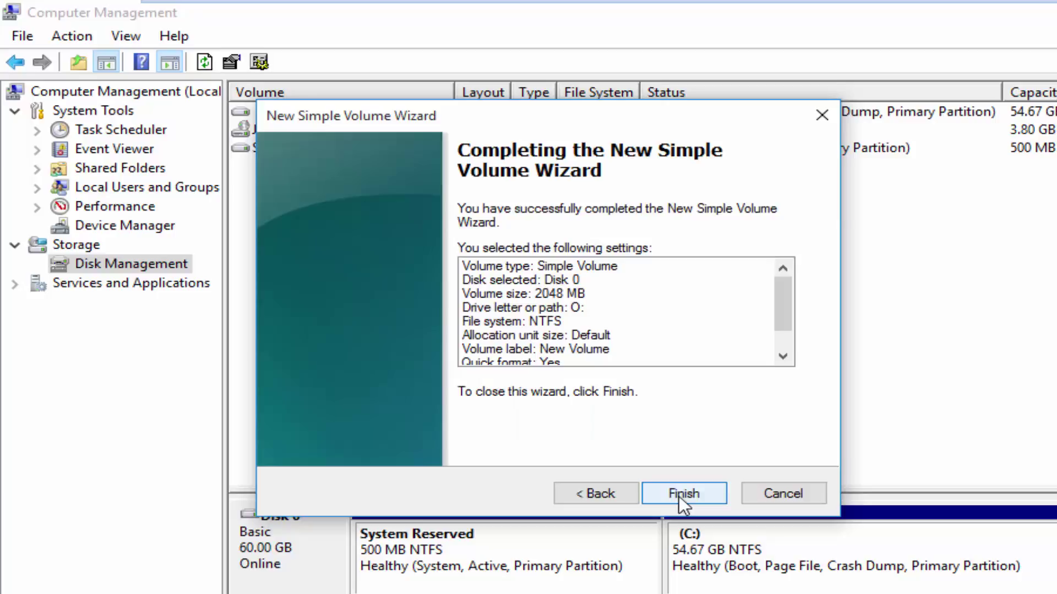
click(678, 496)
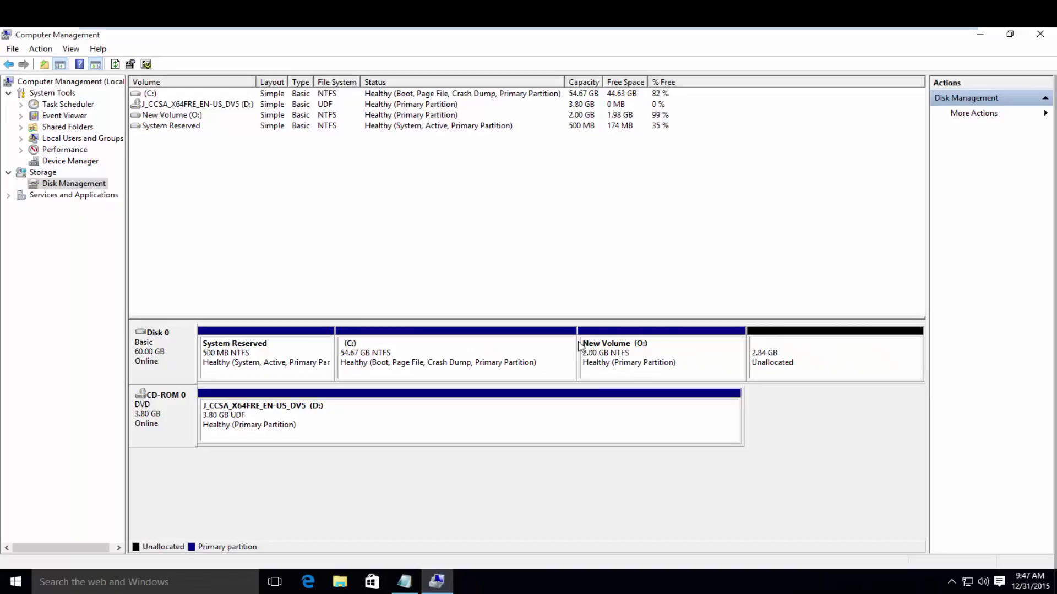
Open This PC from the desktop and check New Volume (O:) there and in Disk Management
click(981, 35)
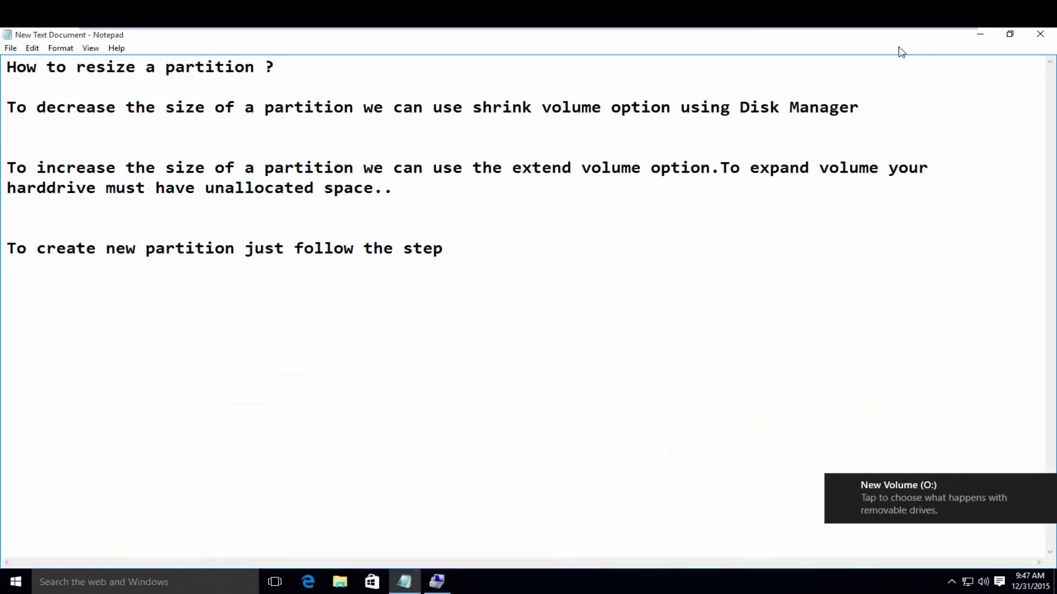
click(980, 34)
double_click(8, 119)
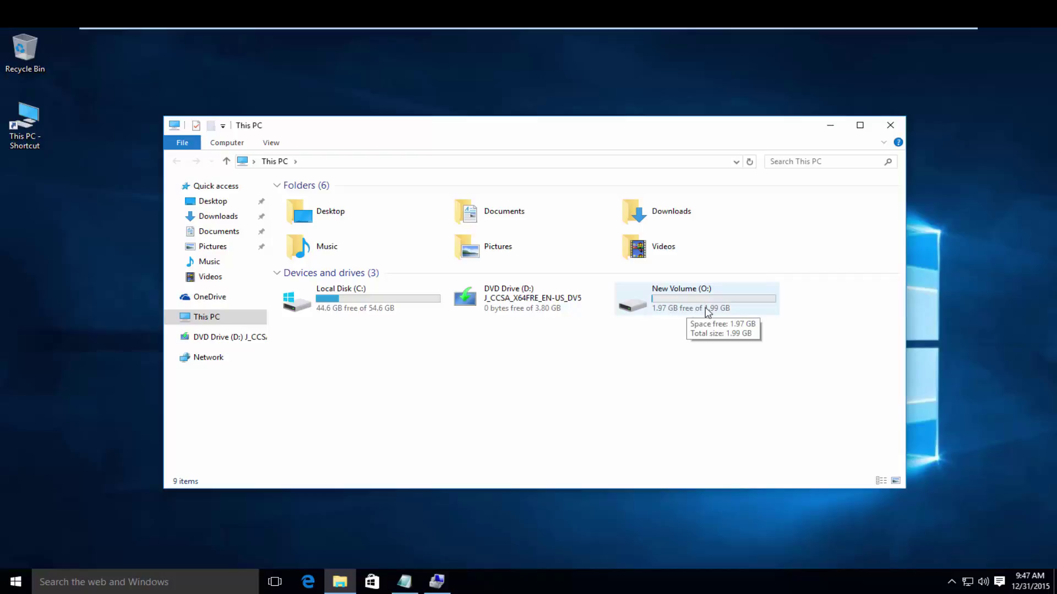
click(830, 131)
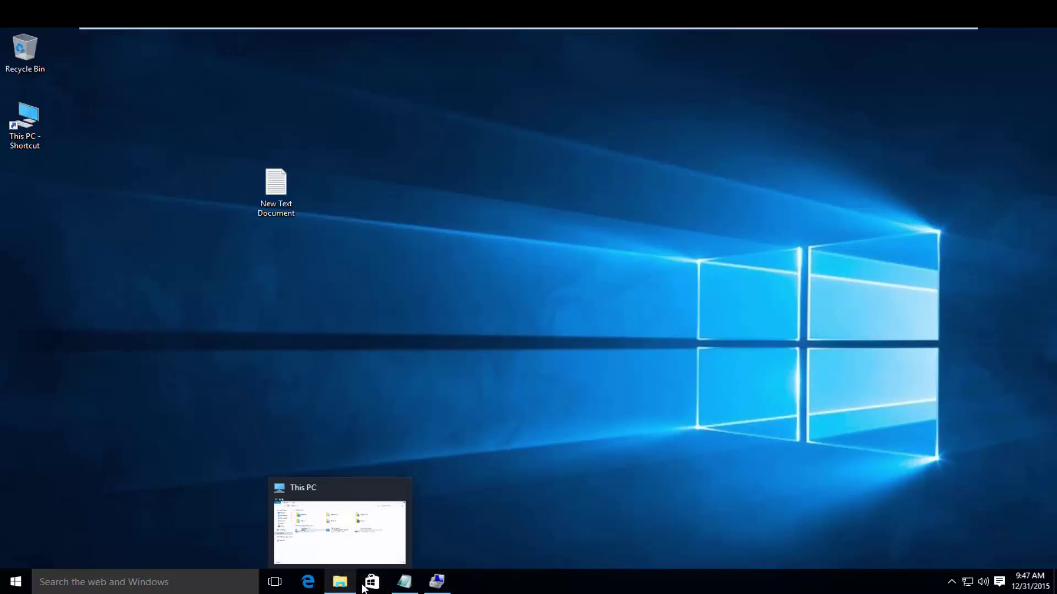
click(434, 580)
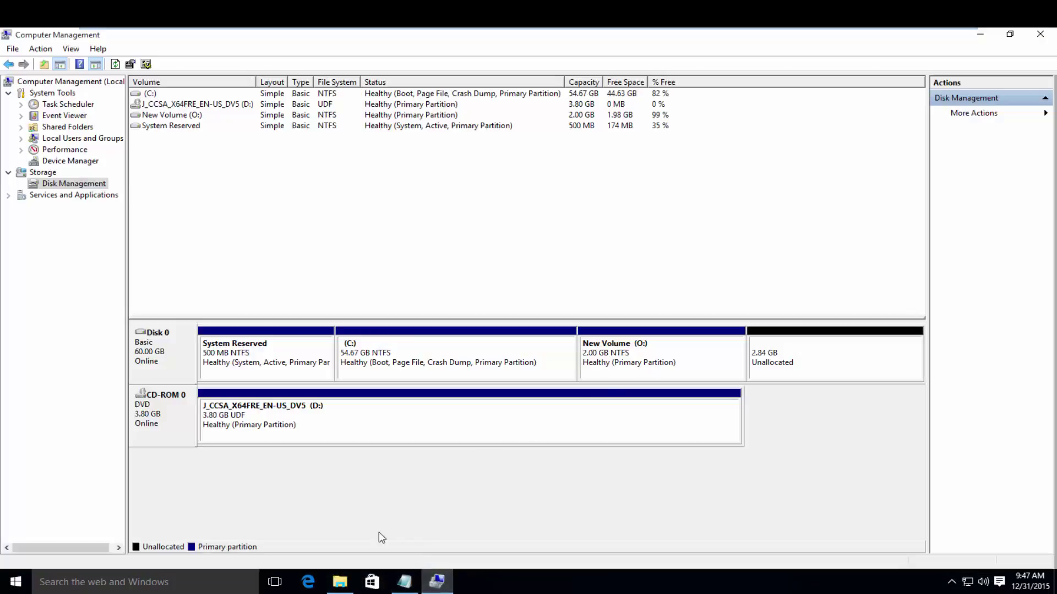
click(339, 582)
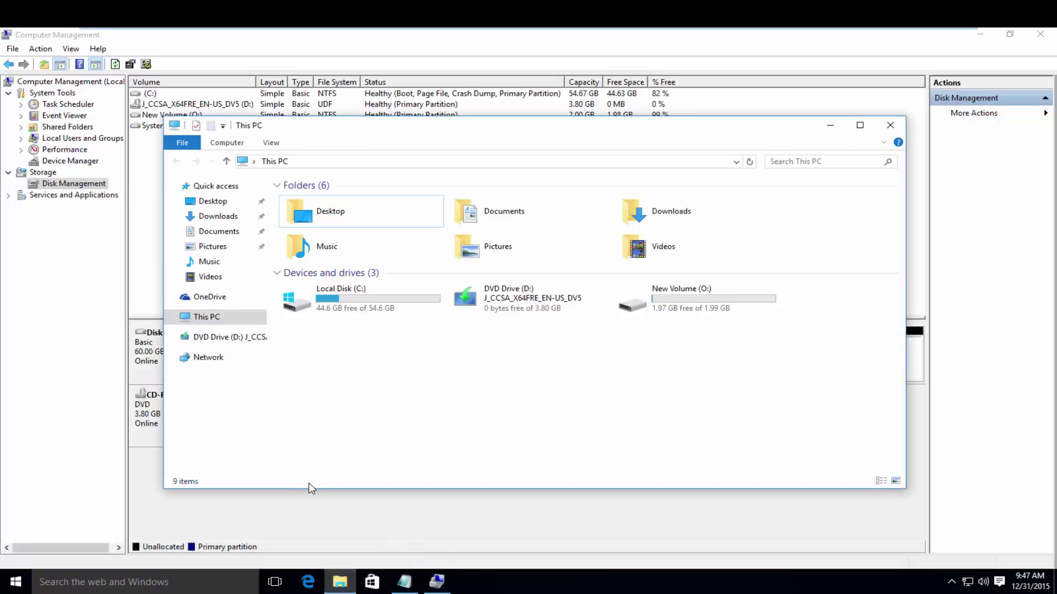
Switch to Notepad, end the new partition line with "....." and add the line "To hide a partition" below it
click(403, 572)
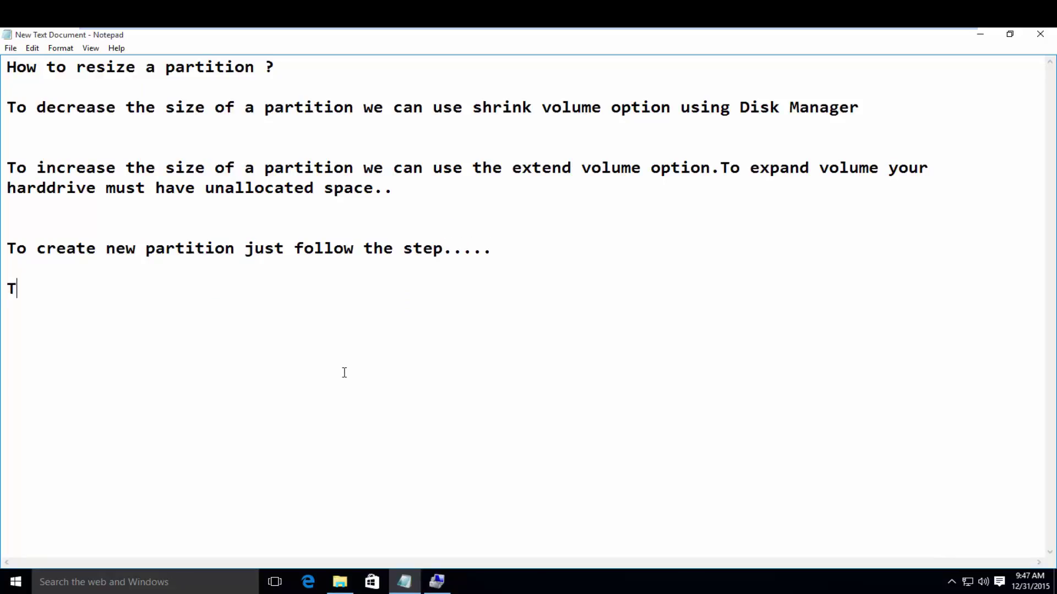
text(hide a partition)
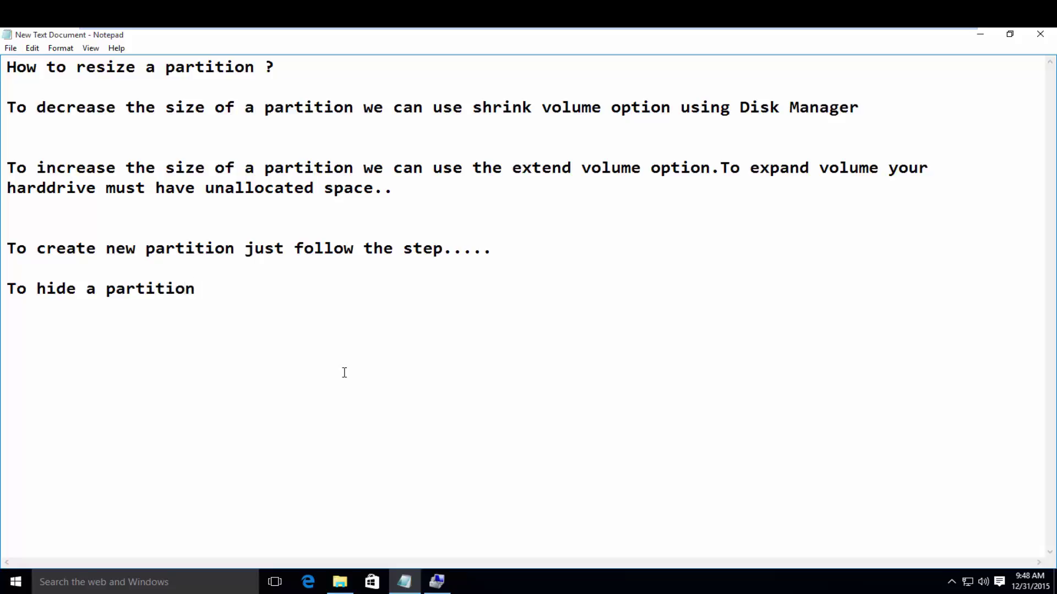
Select New Volume (O:) in Disk Management, then open it in File Explorer and create three new folders with default names
click(436, 582)
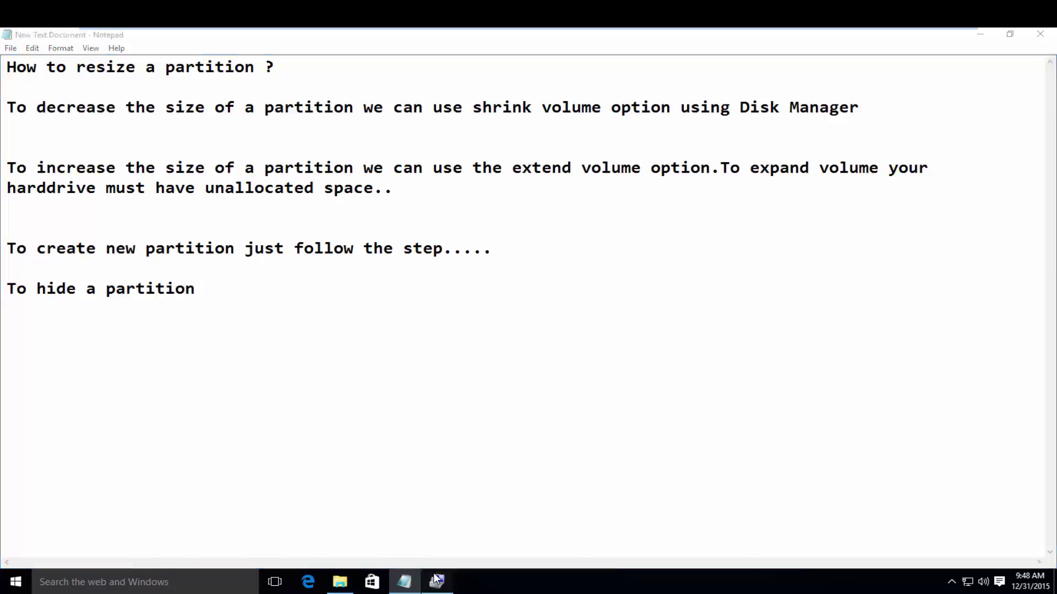
click(630, 362)
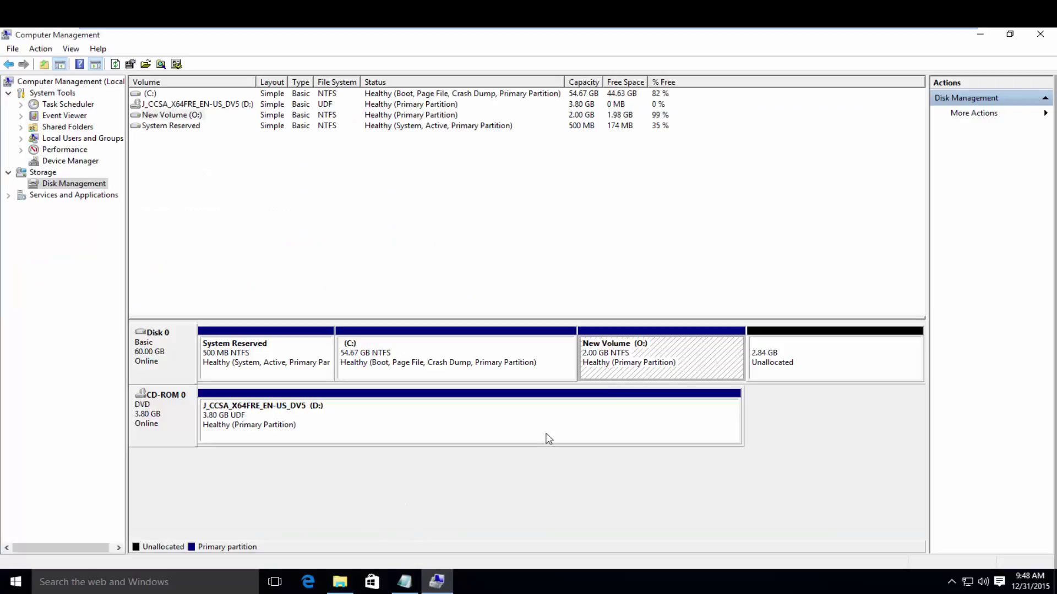
click(341, 582)
double_click(681, 312)
right_click(440, 273)
mouse_move(490, 421)
click(613, 421)
right_click(430, 286)
mouse_move(487, 443)
click(612, 439)
right_click(376, 287)
mouse_move(440, 442)
click(560, 437)
click(460, 355)
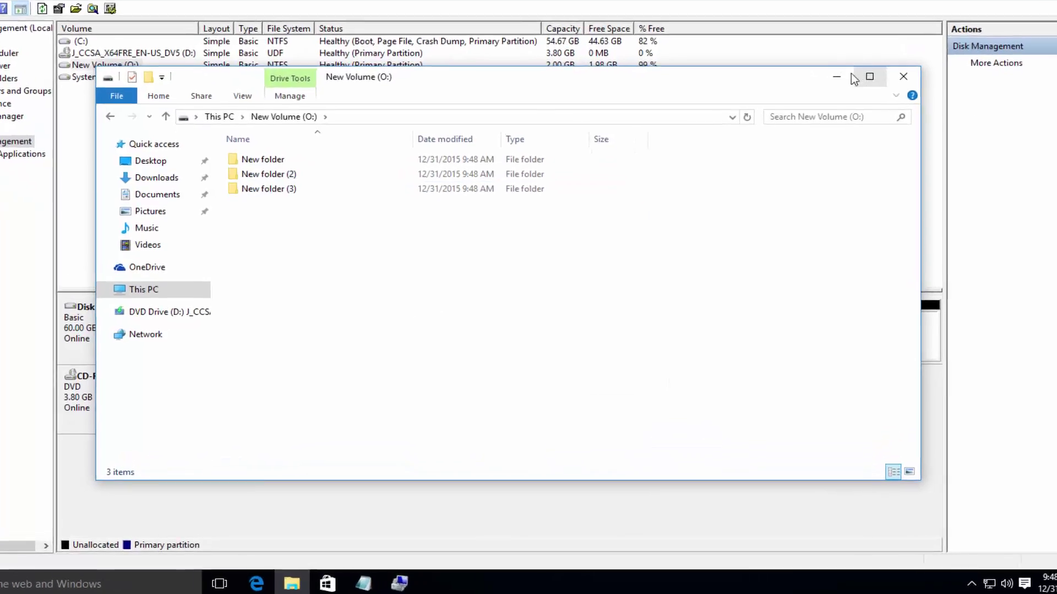
Return to Disk Management and remove drive letter O: from New Volume, accepting the warning
click(850, 77)
right_click(669, 322)
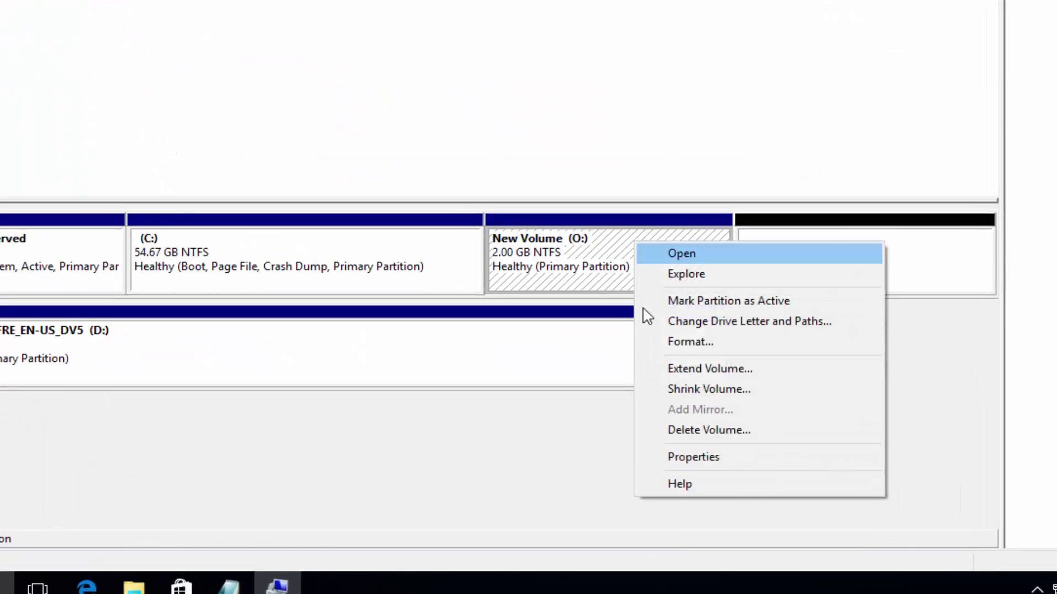
click(564, 371)
click(556, 294)
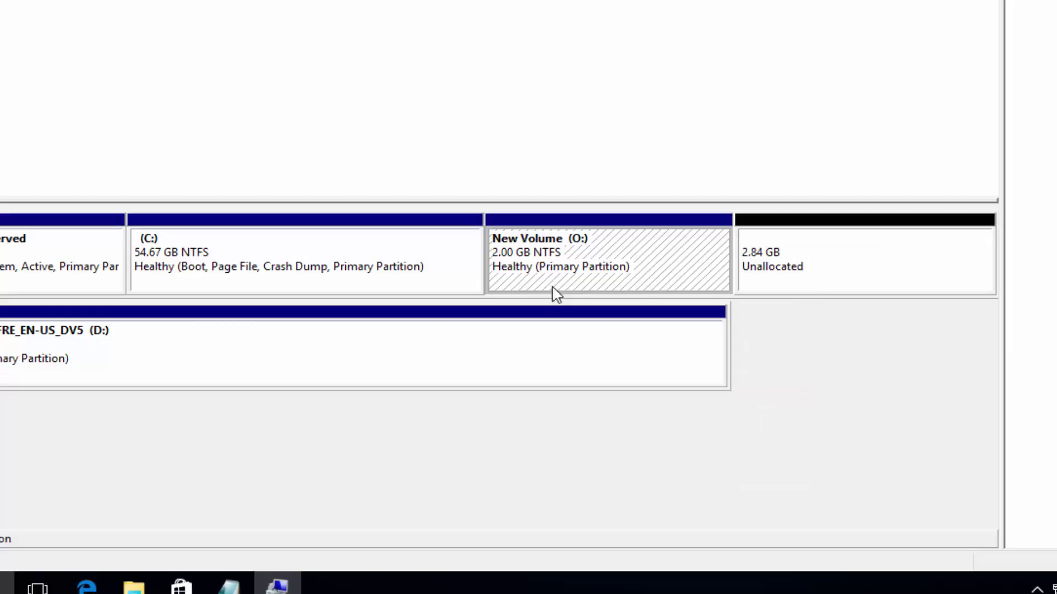
right_click(589, 269)
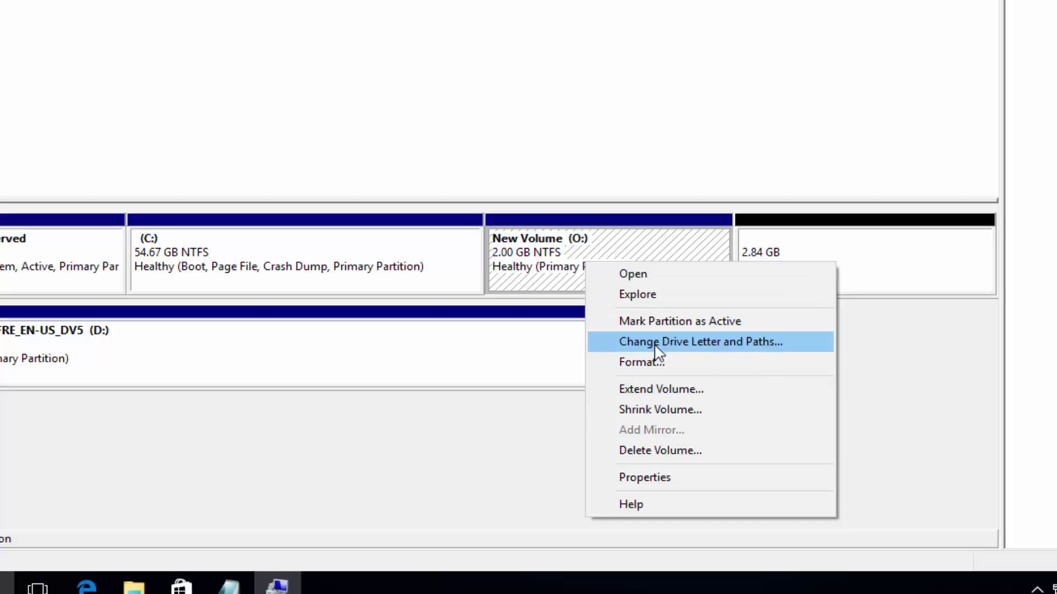
click(744, 342)
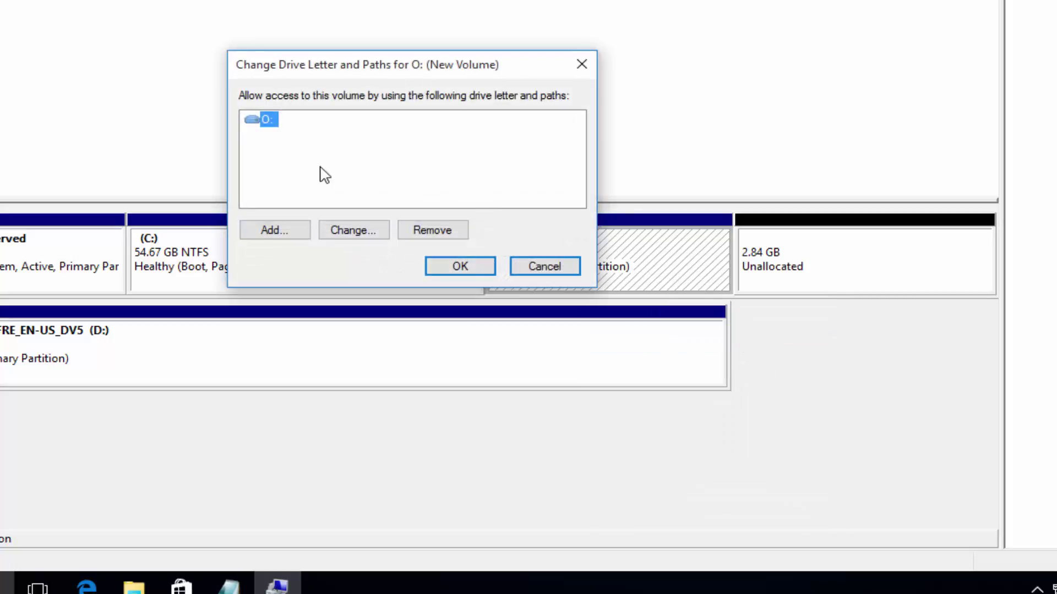
click(418, 234)
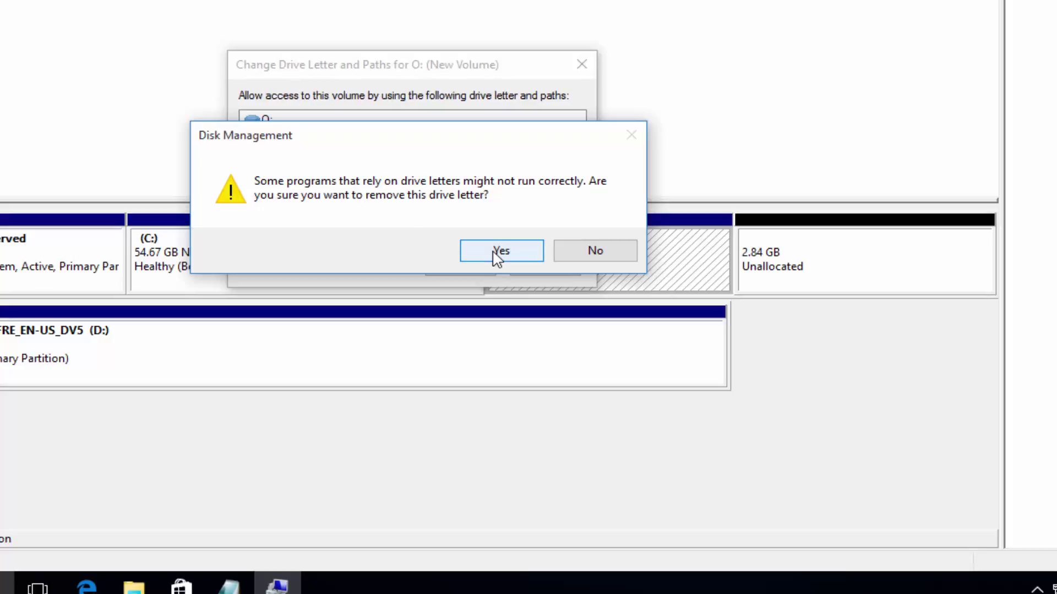
click(497, 254)
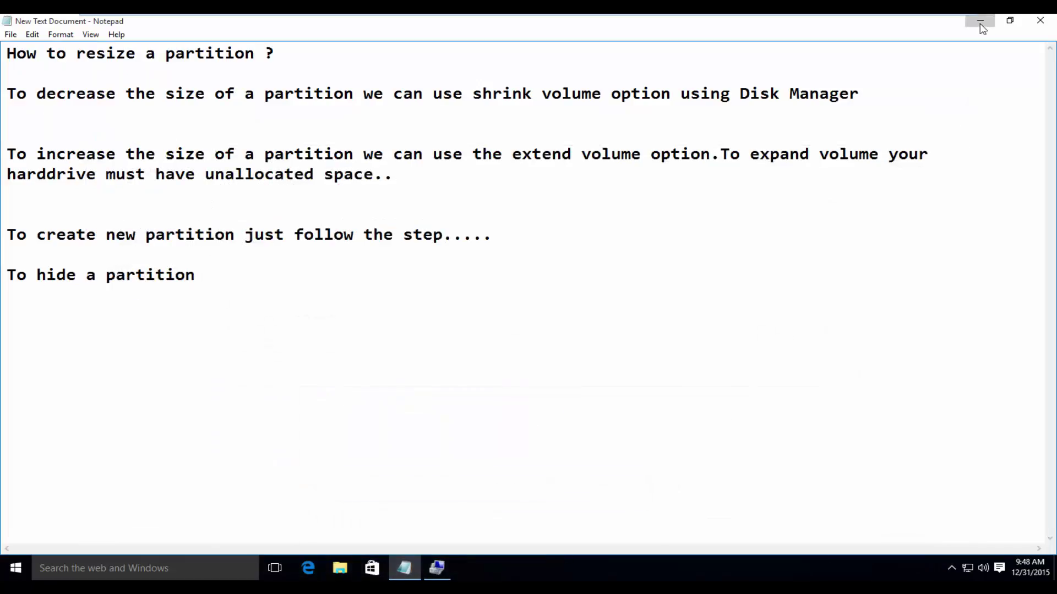
Open This PC from the desktop to check which drives are listed
click(980, 25)
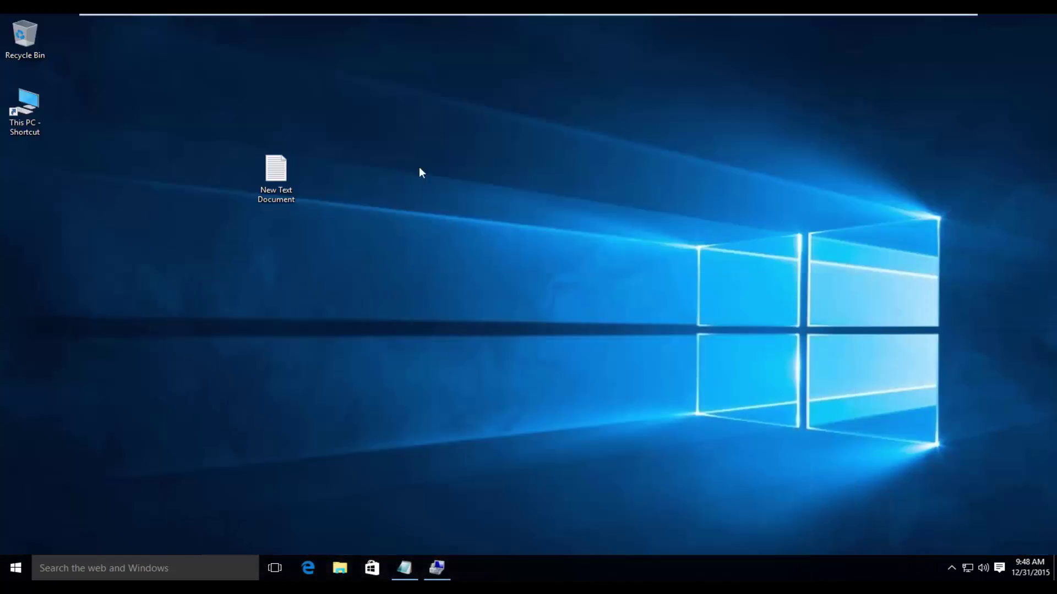
double_click(41, 133)
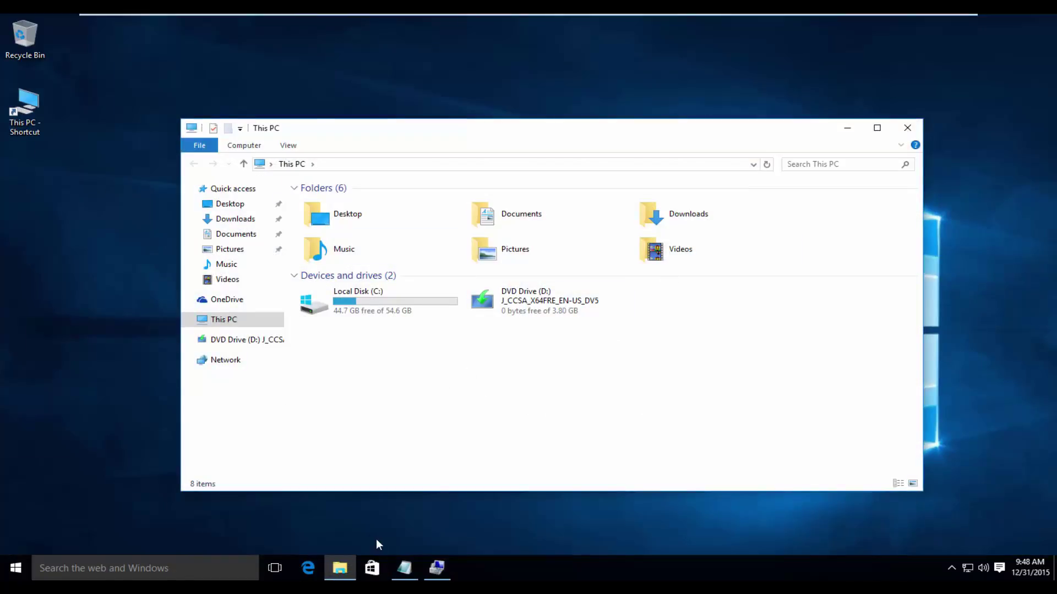
Switch to Disk Management and assign drive letter E to the 2.00 GB New Volume
click(436, 570)
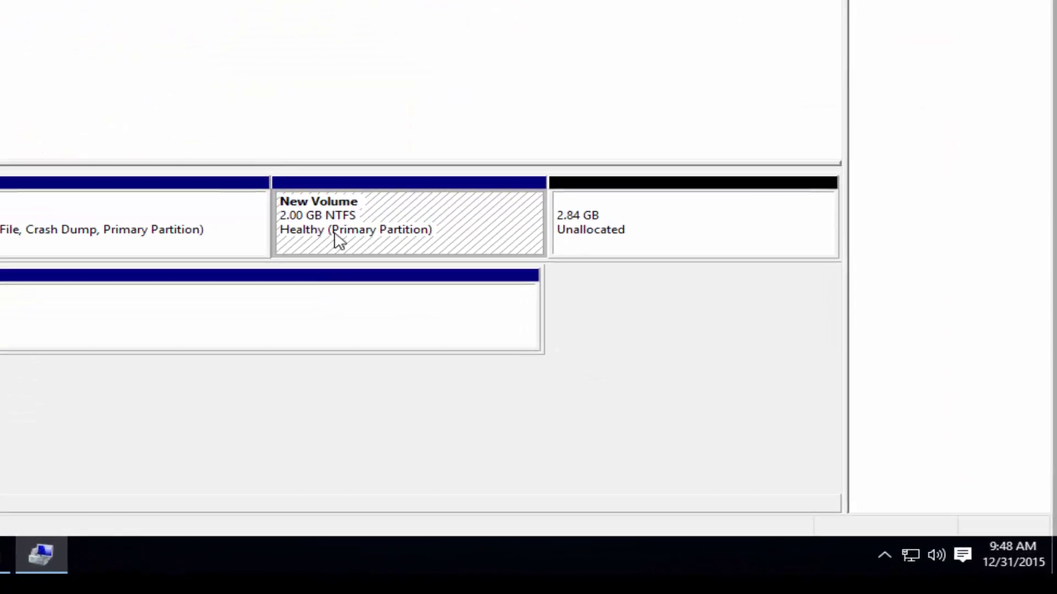
right_click(338, 241)
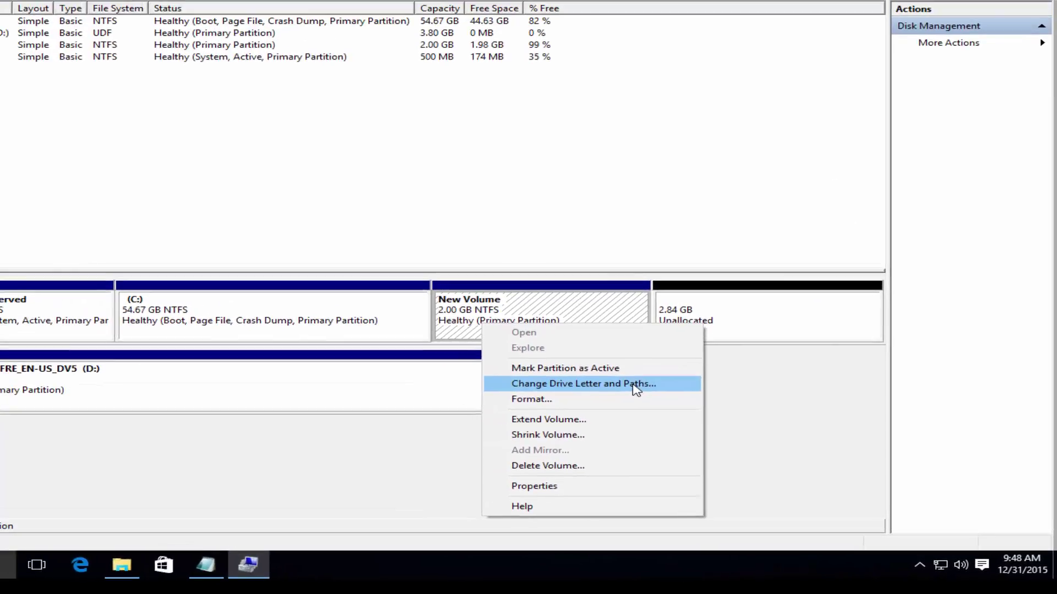
click(637, 385)
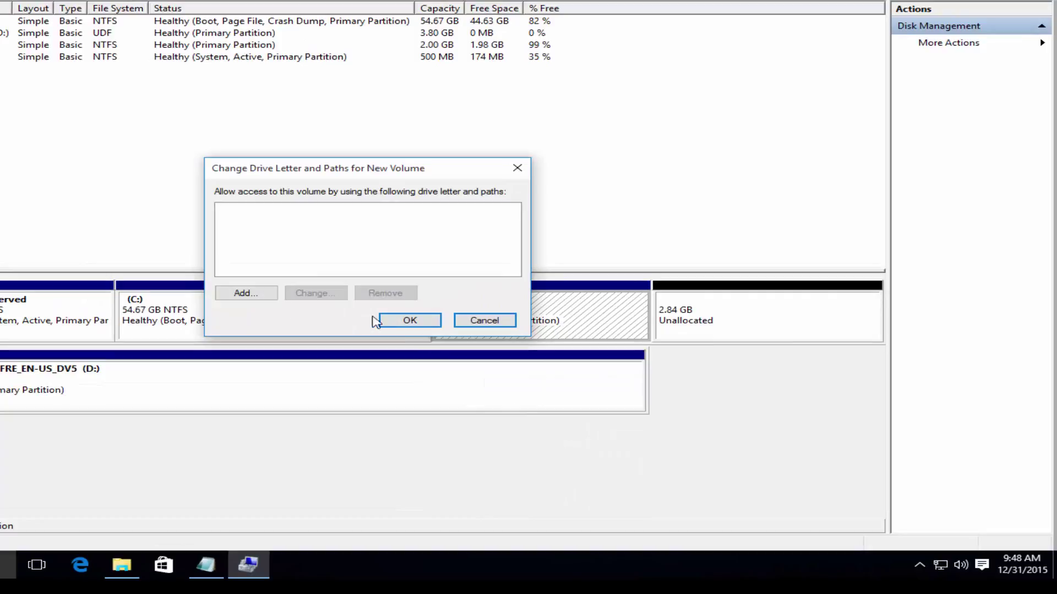
click(256, 295)
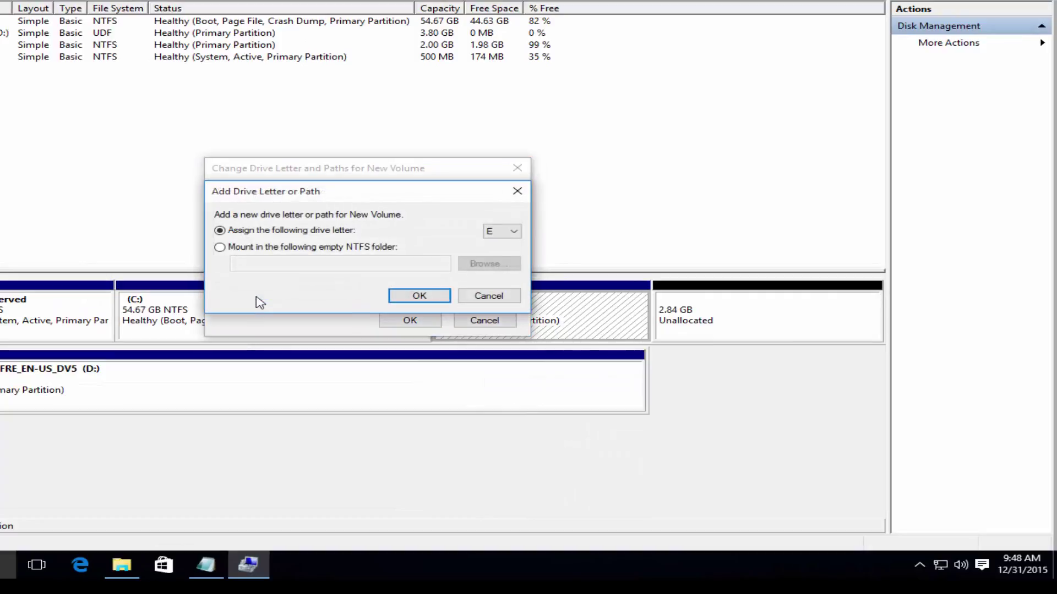
click(420, 297)
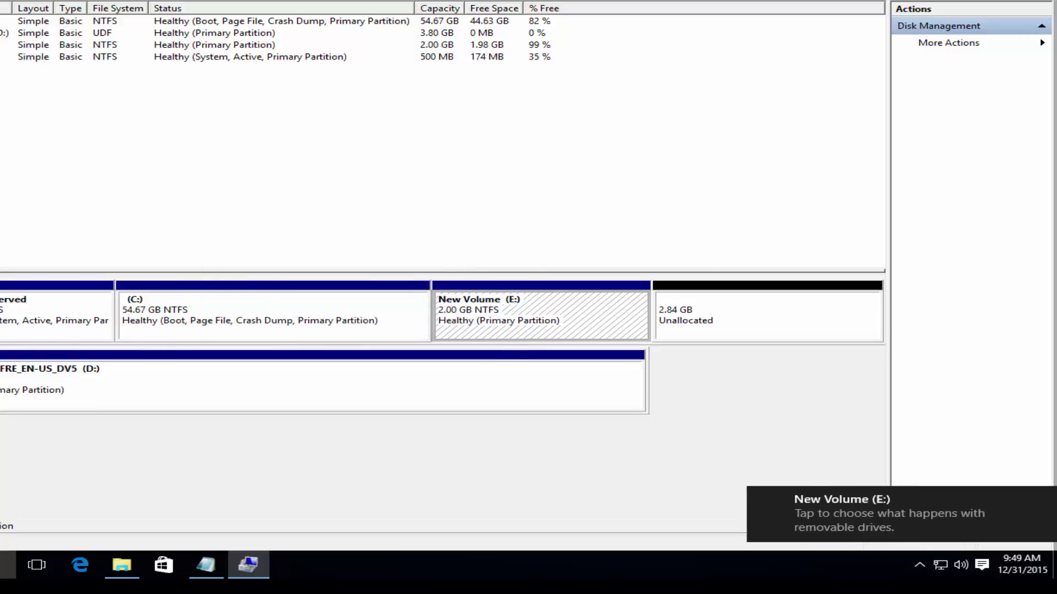
Switch to File Explorer, open New Volume (E:) to check its folders, and return to This PC
key(alt+Tab)
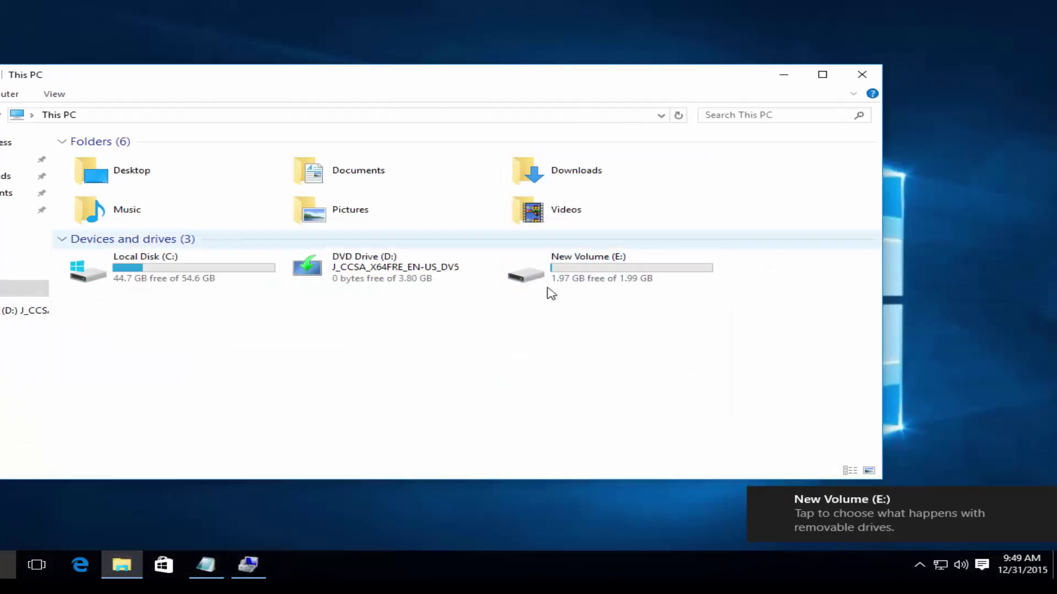
double_click(621, 290)
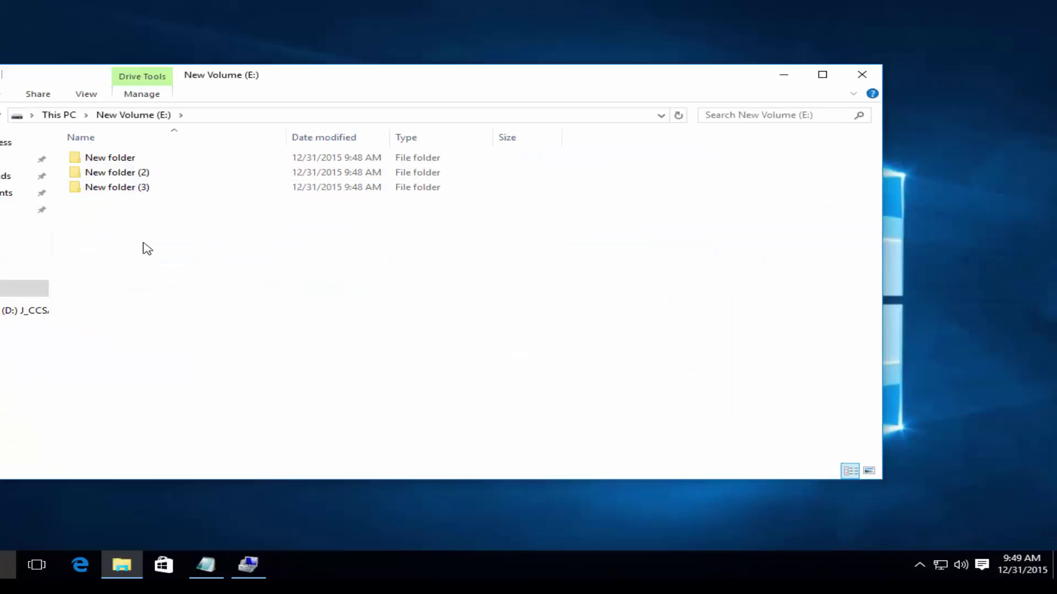
click(148, 149)
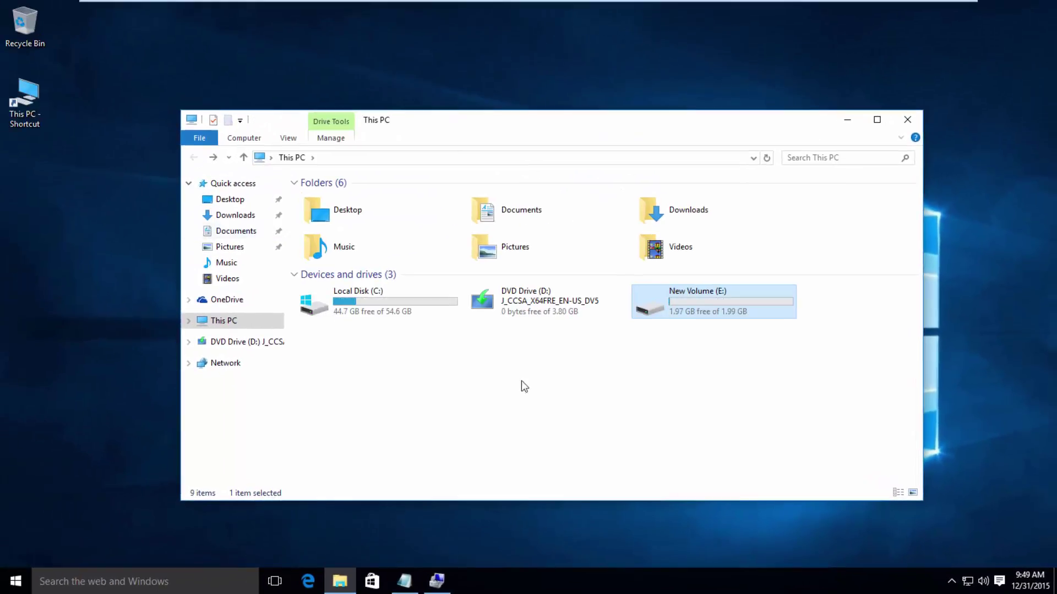
click(485, 377)
Switch to Notepad and add the line "To delete a partition...." below the hide partition line
click(414, 587)
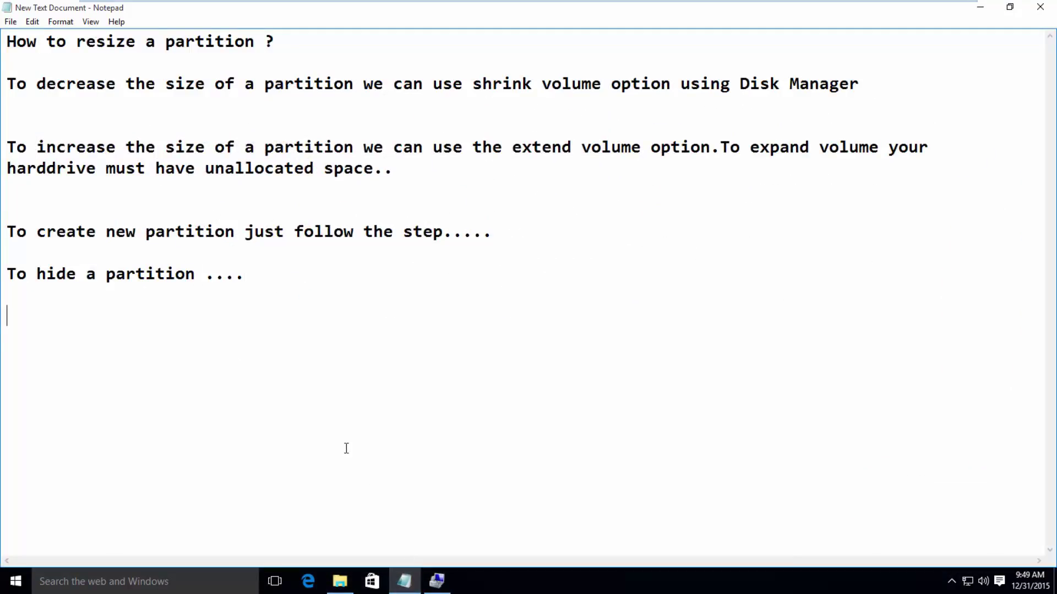
text(To delete)
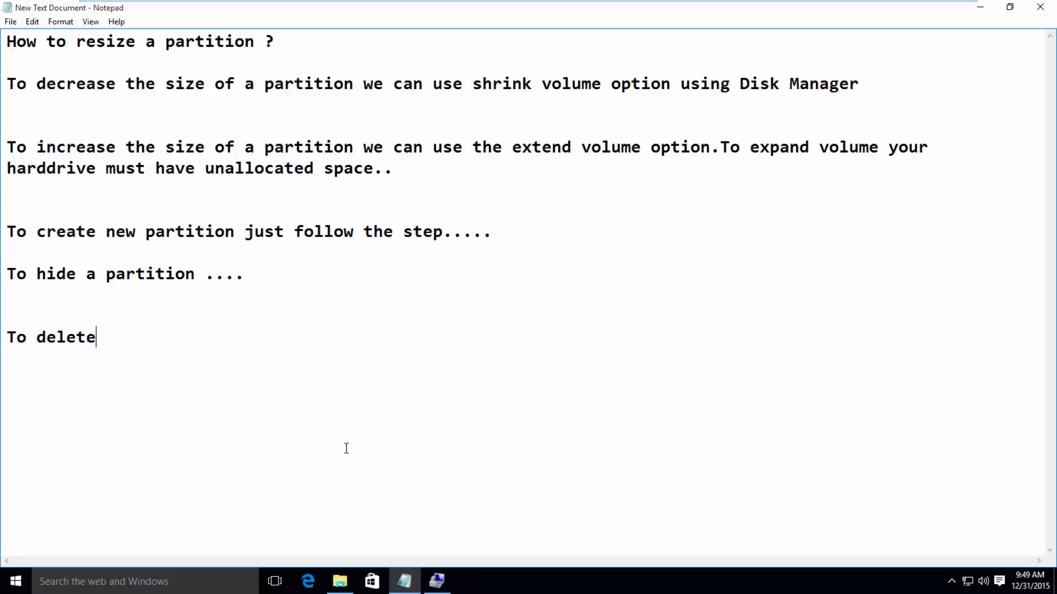
text( a partition....)
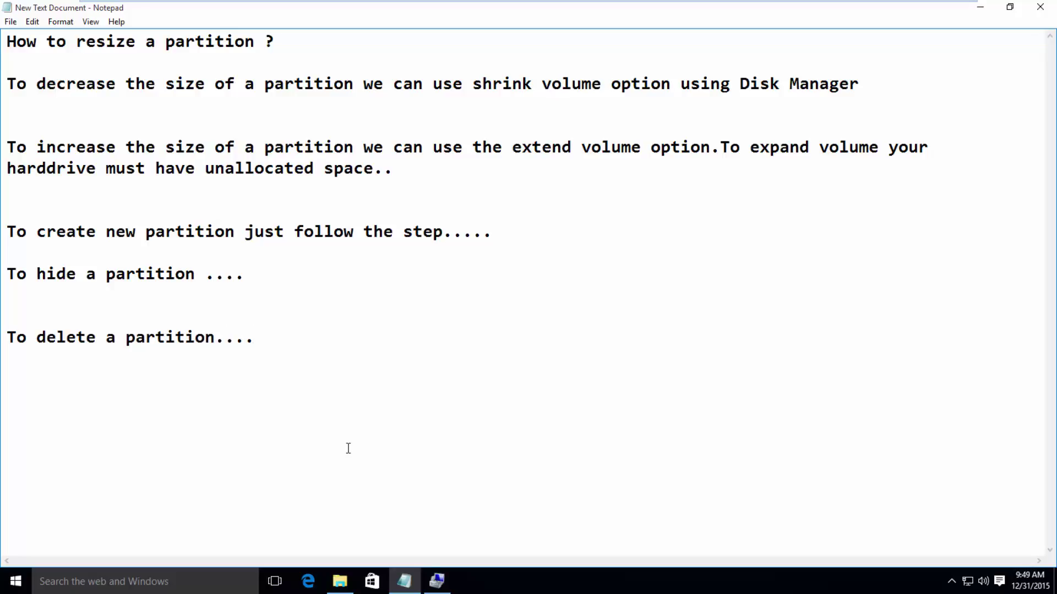
Switch to Disk Management, delete New Volume (E:) with confirmation, and minimize the window to return to Notepad
click(439, 581)
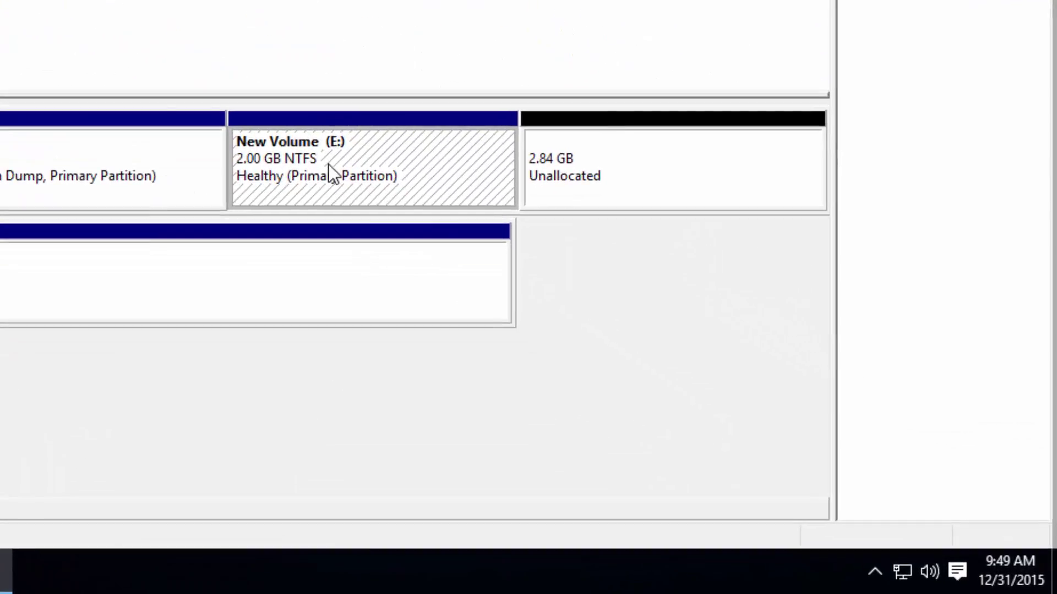
right_click(328, 164)
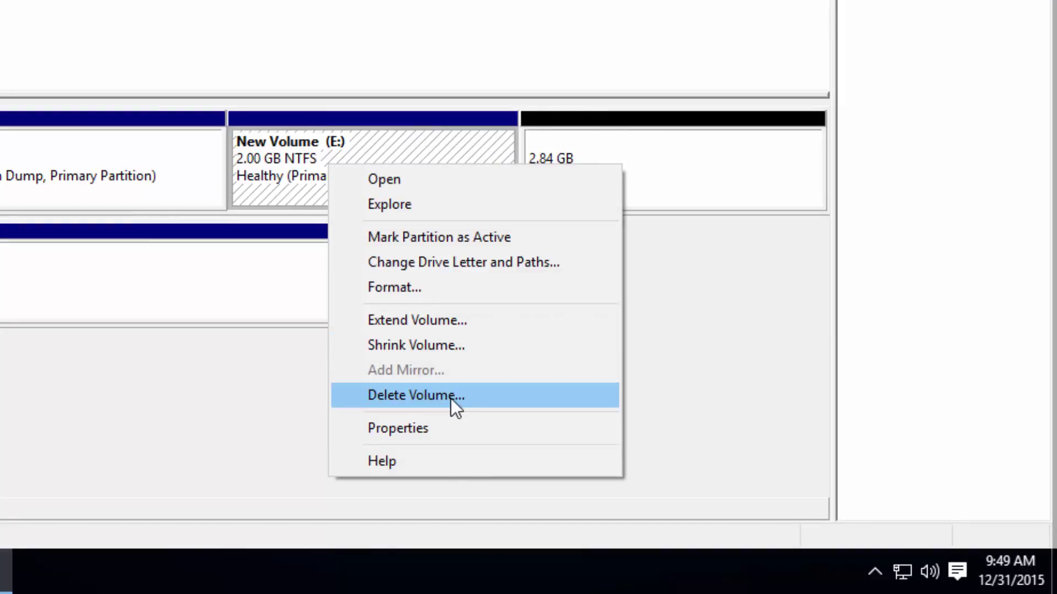
click(450, 396)
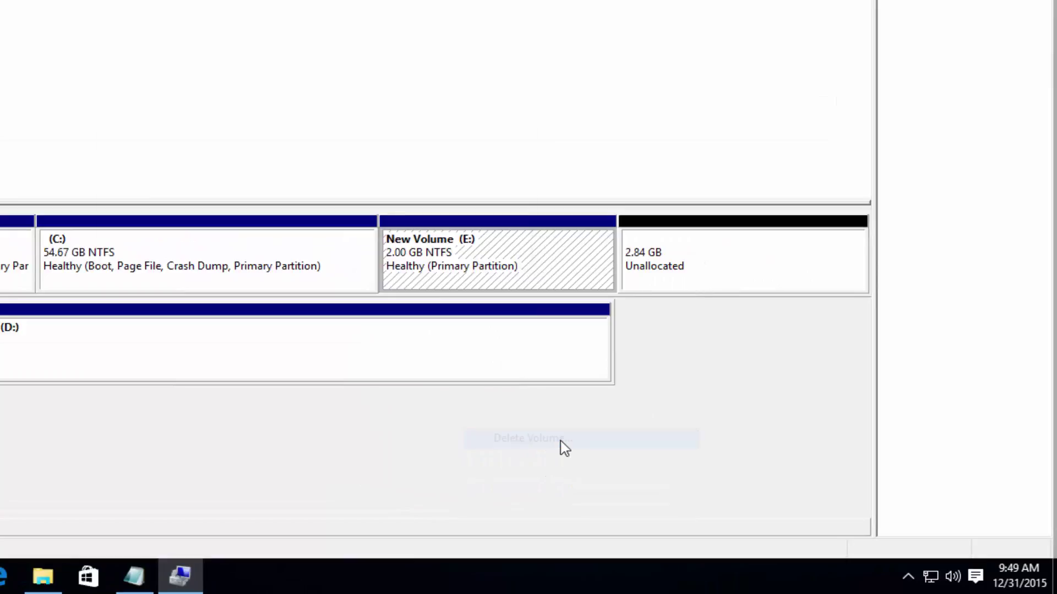
click(404, 260)
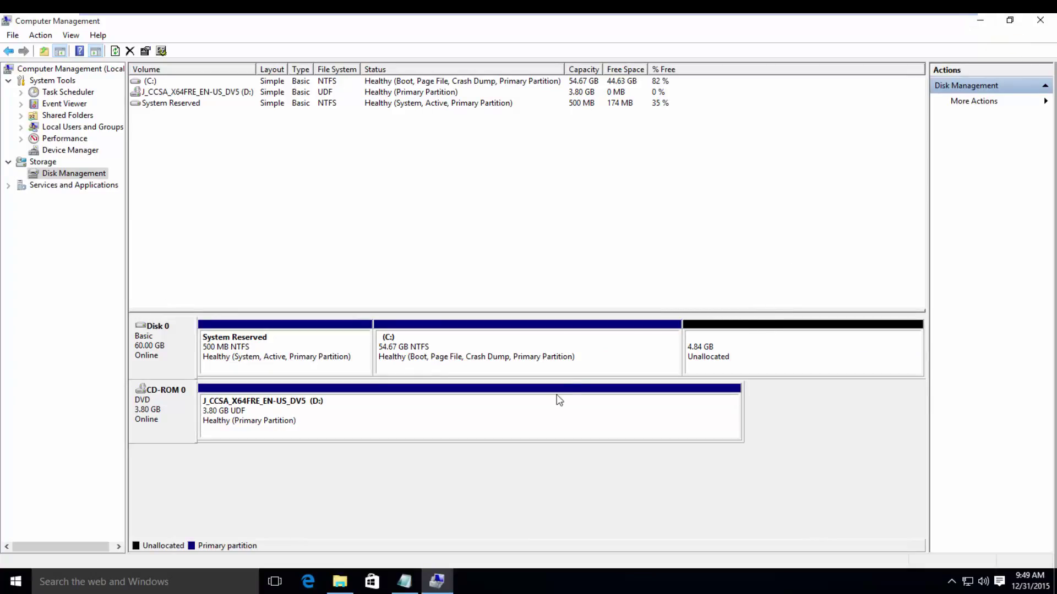
click(975, 22)
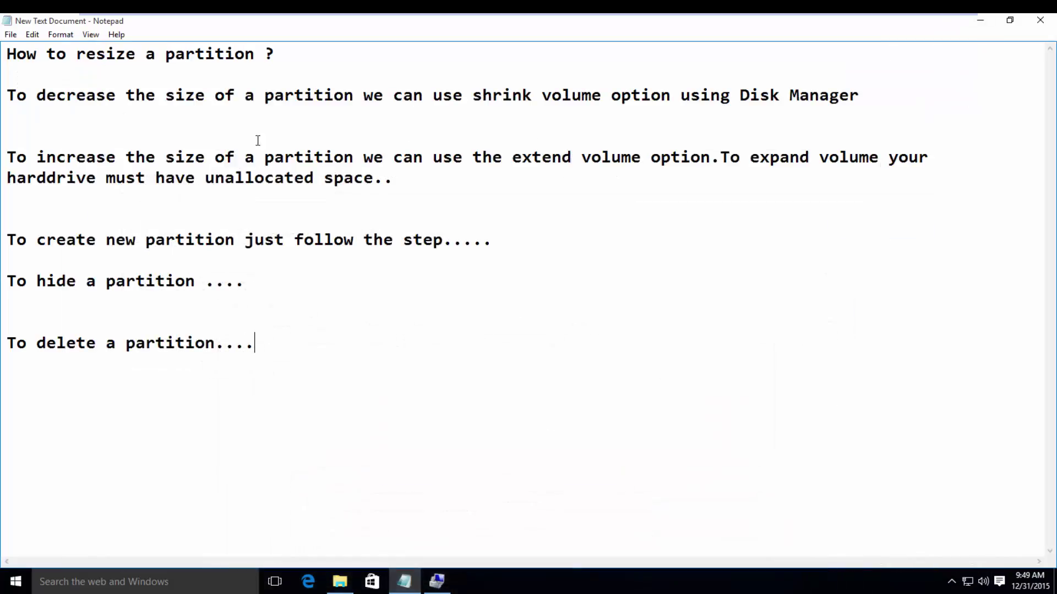